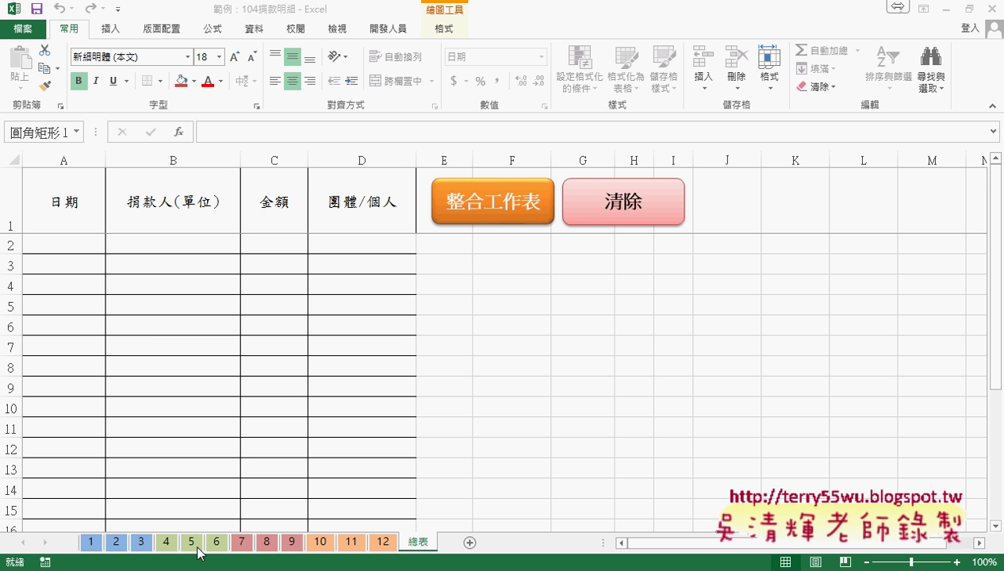
# - Inspect the 工作表合併 code behind the 整合工作表 button in the VBA editor, then return to Excel
pyautogui.click(506, 199)
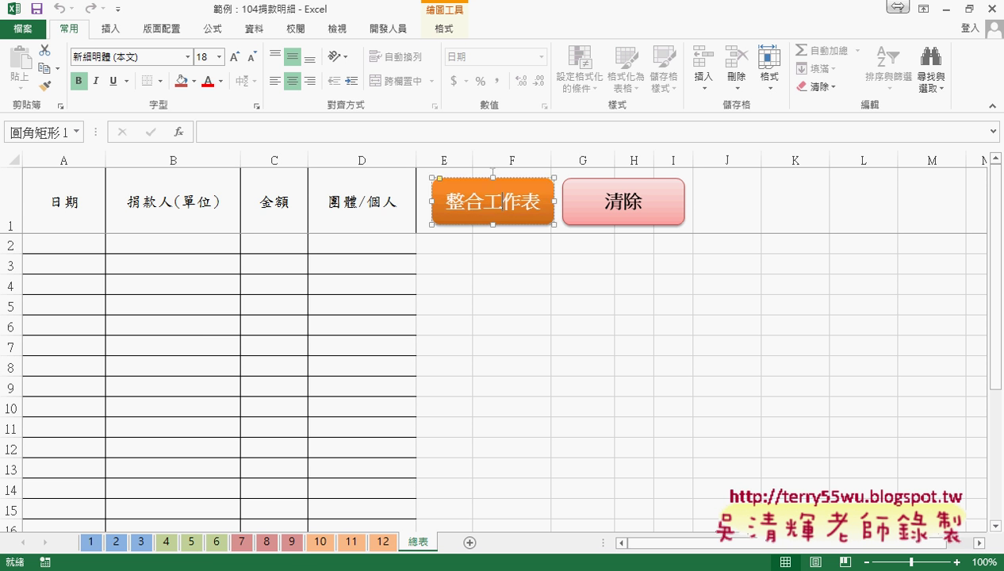
pyautogui.click(401, 502)
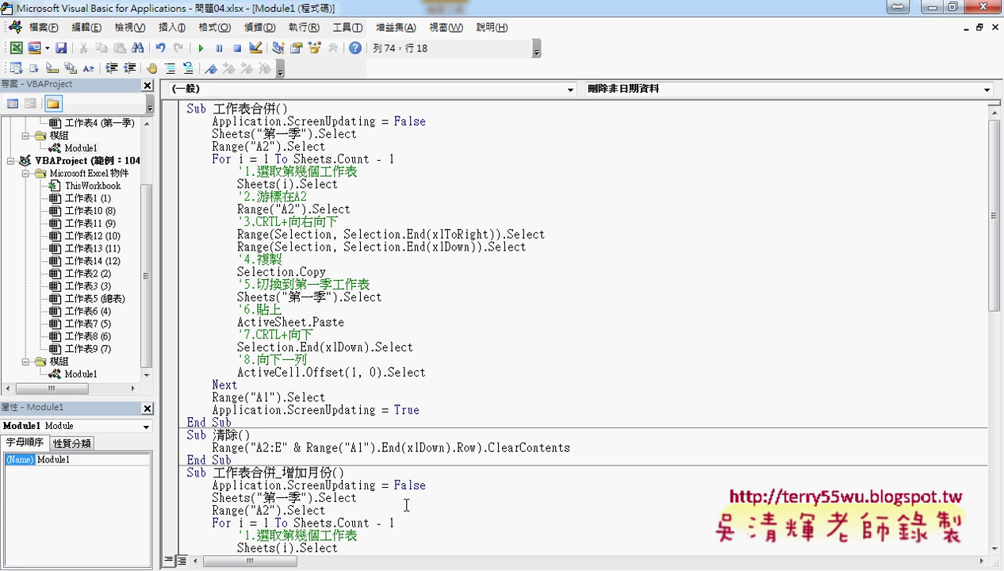
pyautogui.click(417, 255)
pyautogui.click(926, 6)
pyautogui.click(487, 290)
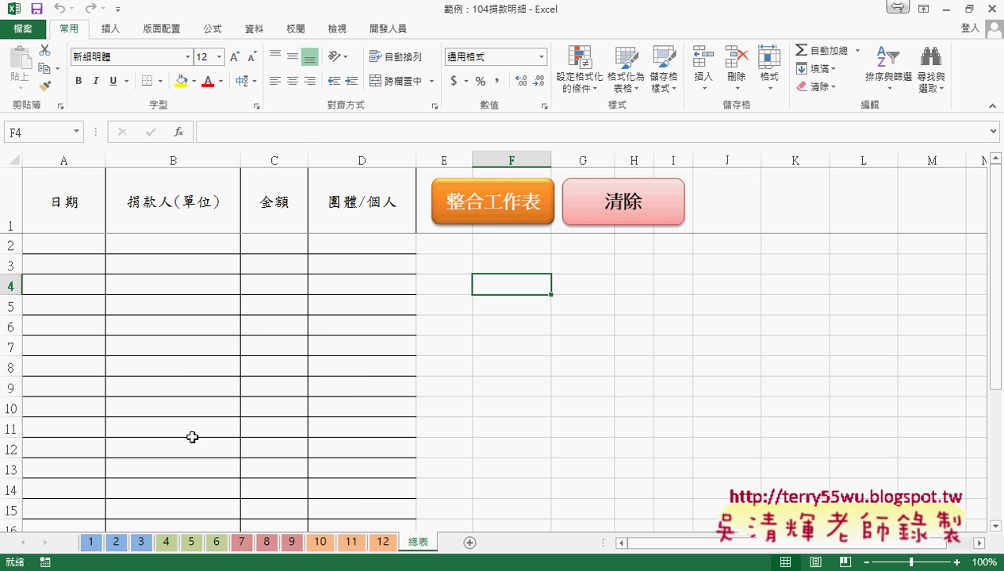
# - Run 整合工作表 to fill 總表 and inspect the first consolidated record A2:D2
pyautogui.click(493, 208)
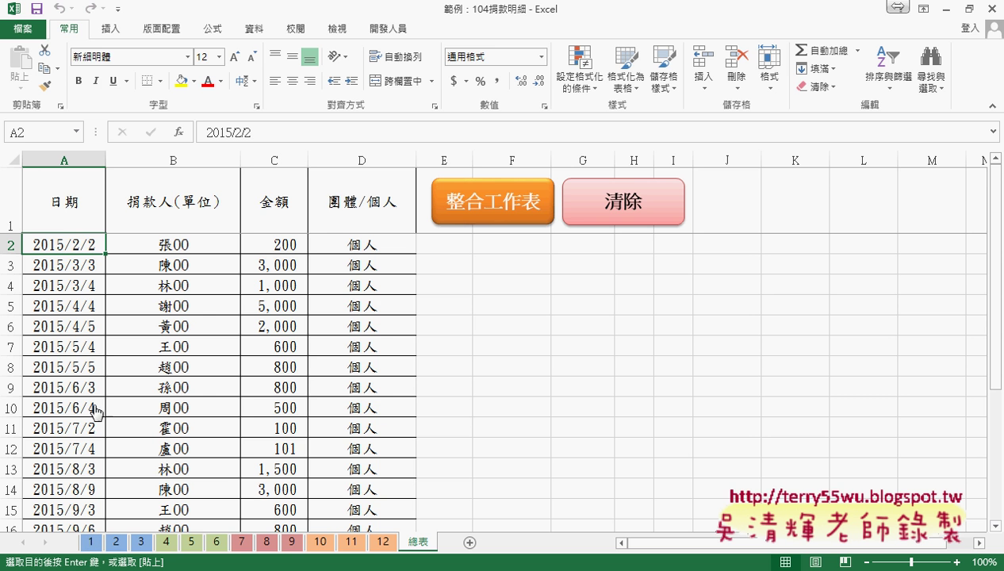
pyautogui.click(84, 239)
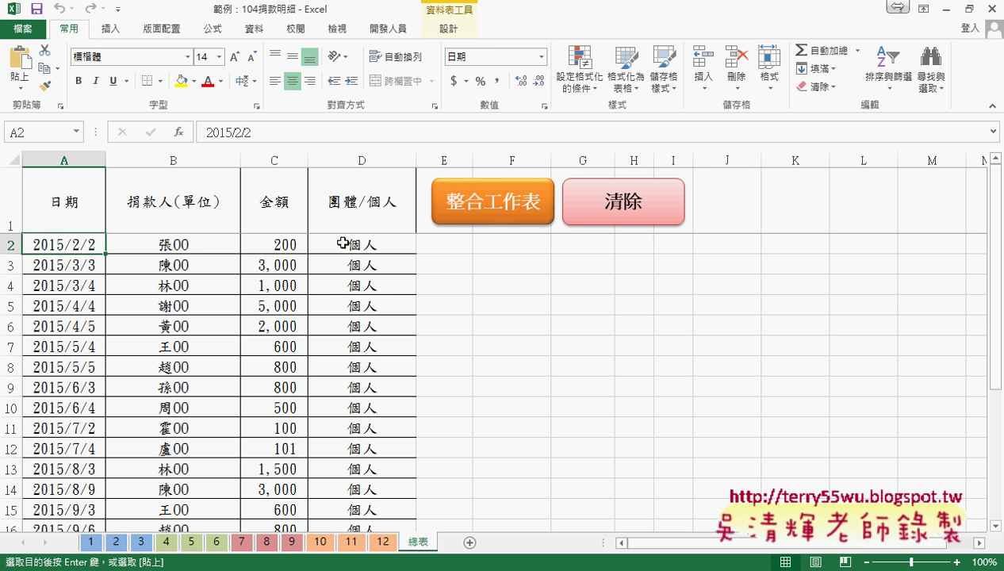
pyautogui.moveTo(81, 242); pyautogui.dragTo(362, 246)
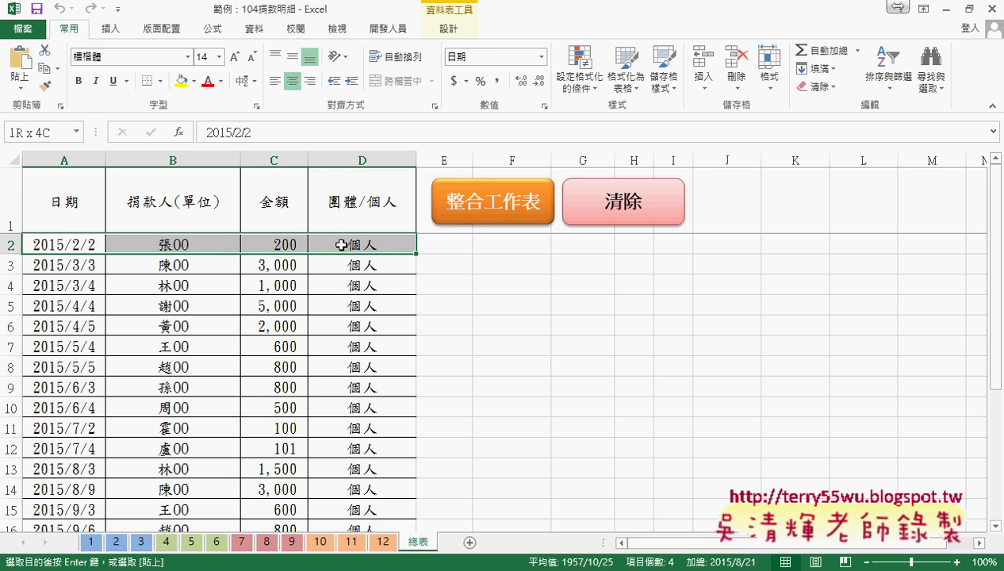
pyautogui.click(62, 265)
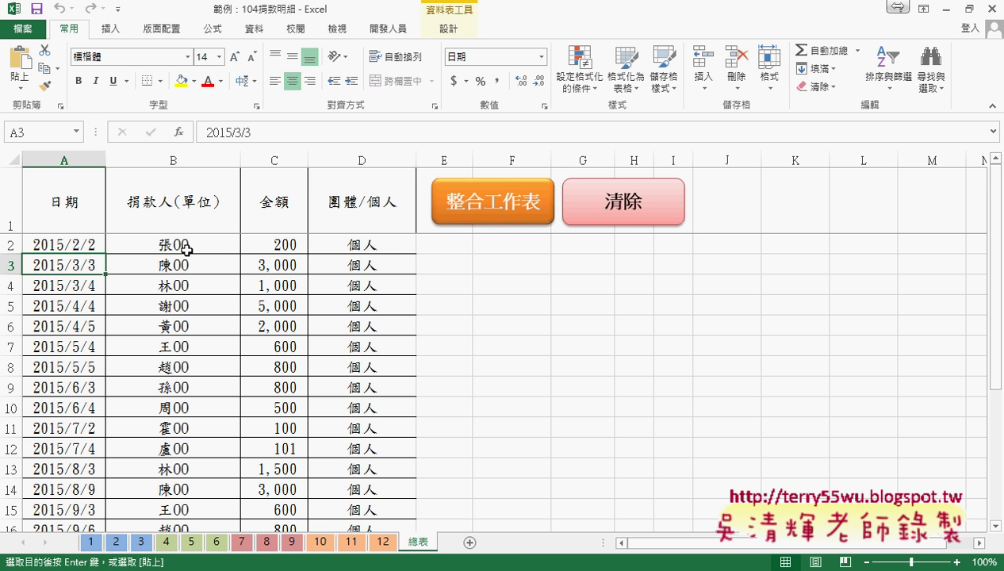
pyautogui.click(88, 244)
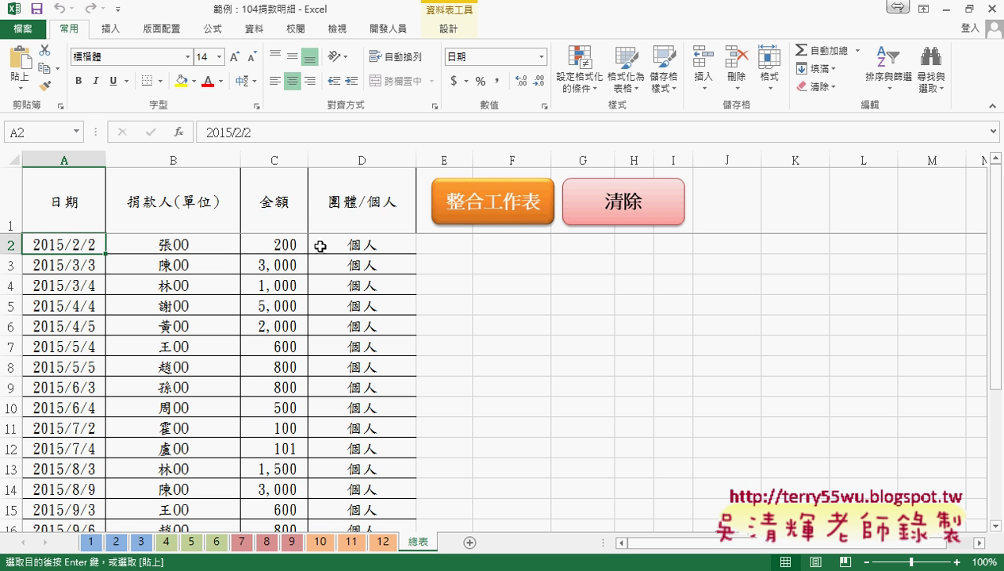
pyautogui.click(379, 247)
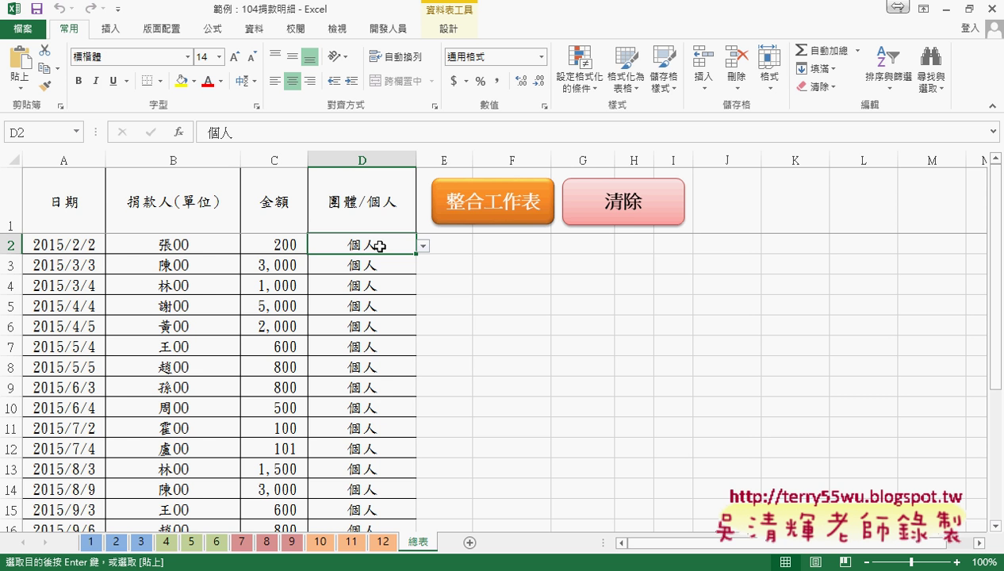
# - Clear 總表, rerun the consolidation, clear it again, and go to sheet 1
pyautogui.click(648, 219)
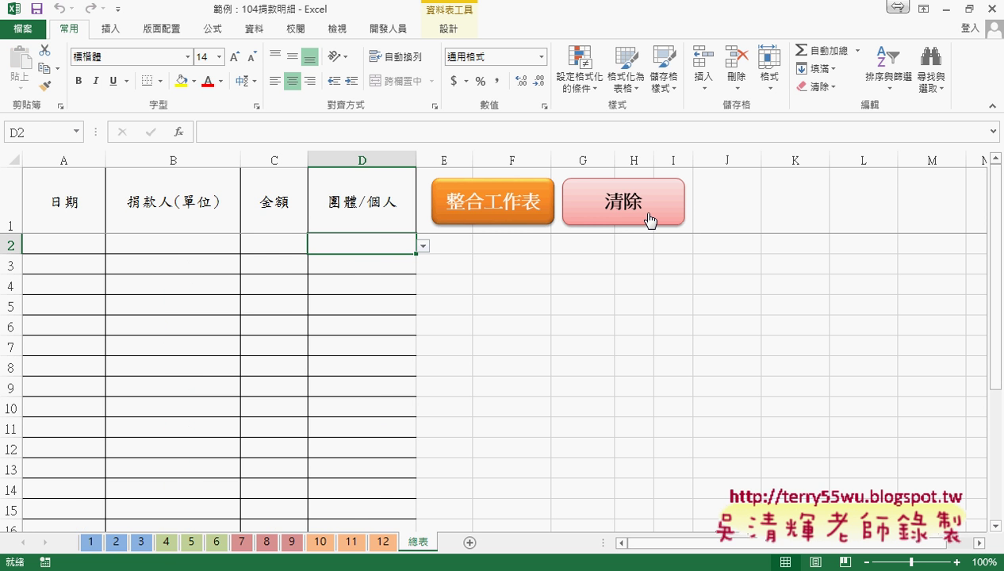
pyautogui.click(517, 206)
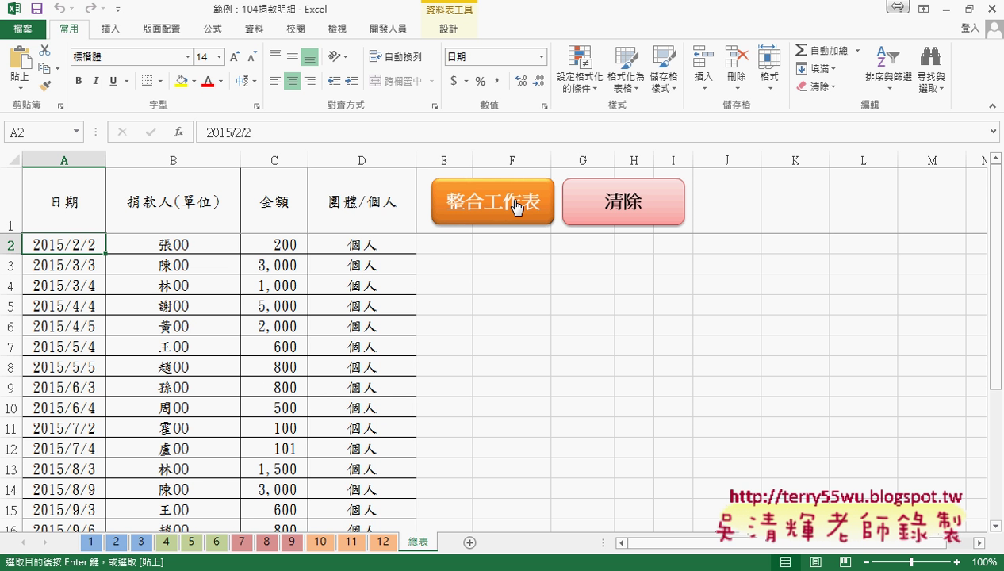
pyautogui.click(572, 208)
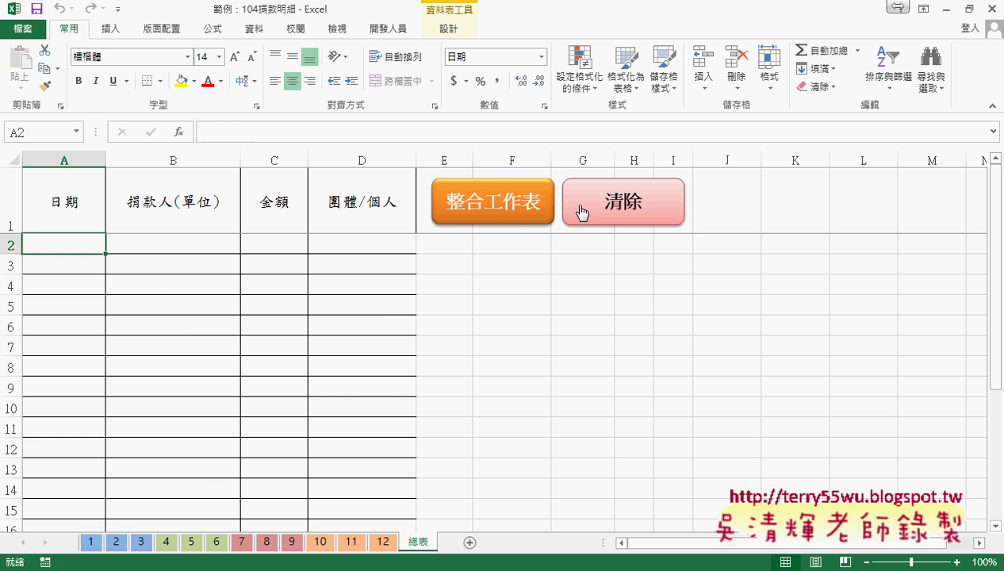
pyautogui.click(91, 542)
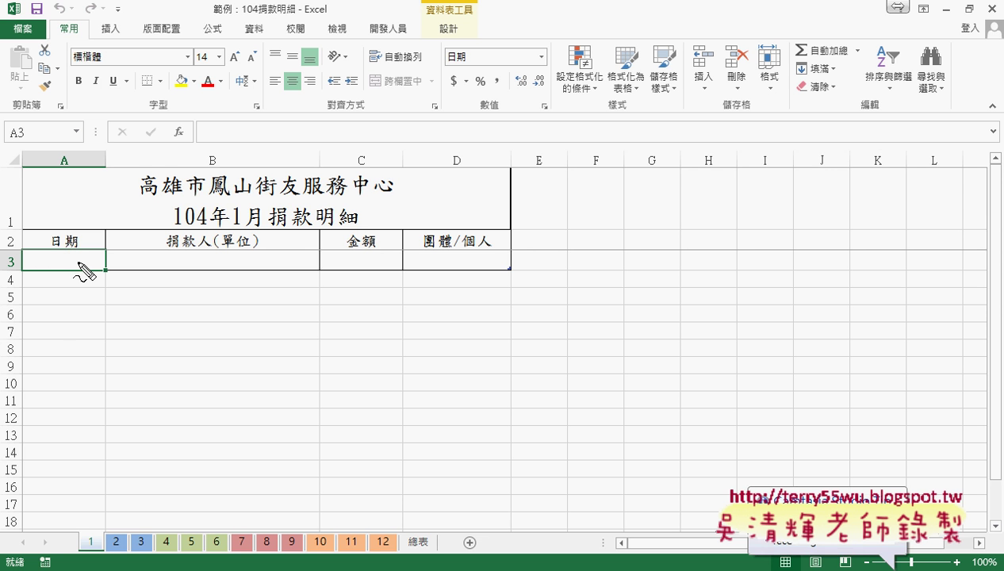
# - Draw pen annotations on sheet 1's table, then erase them
pyautogui.moveTo(80, 325); pyautogui.dragTo(127, 314)
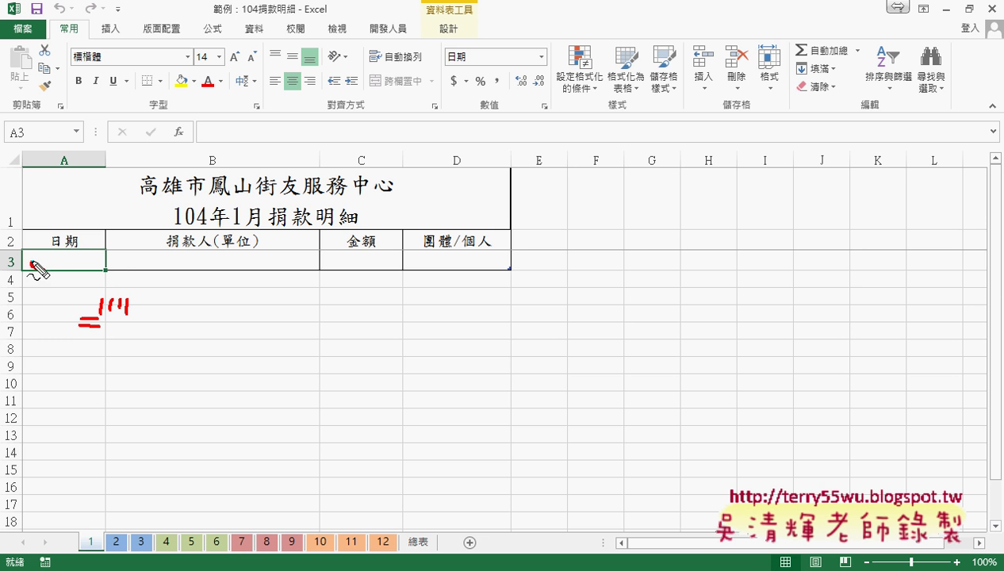
pyautogui.moveTo(33, 263); pyautogui.dragTo(67, 273)
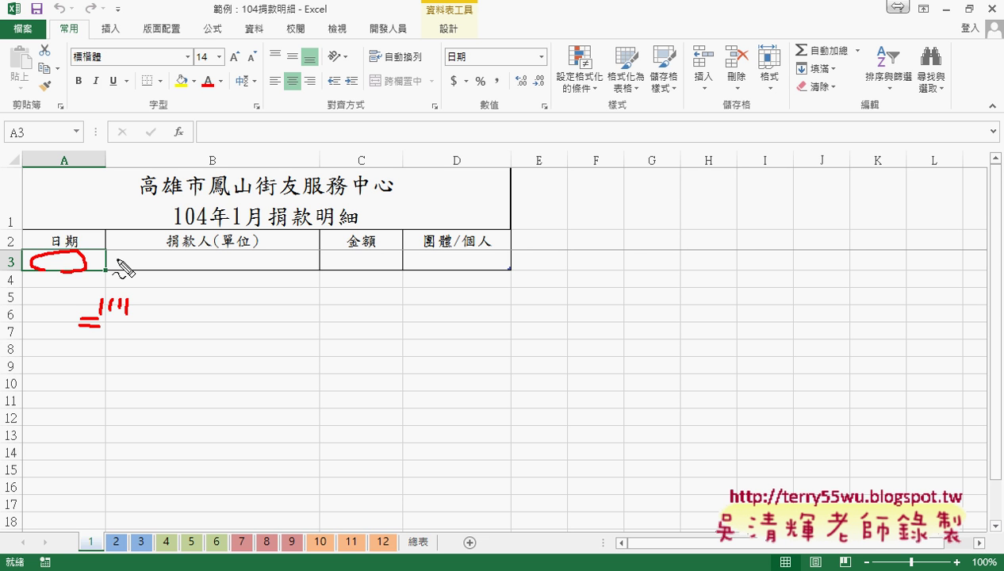
pyautogui.press('Escape')
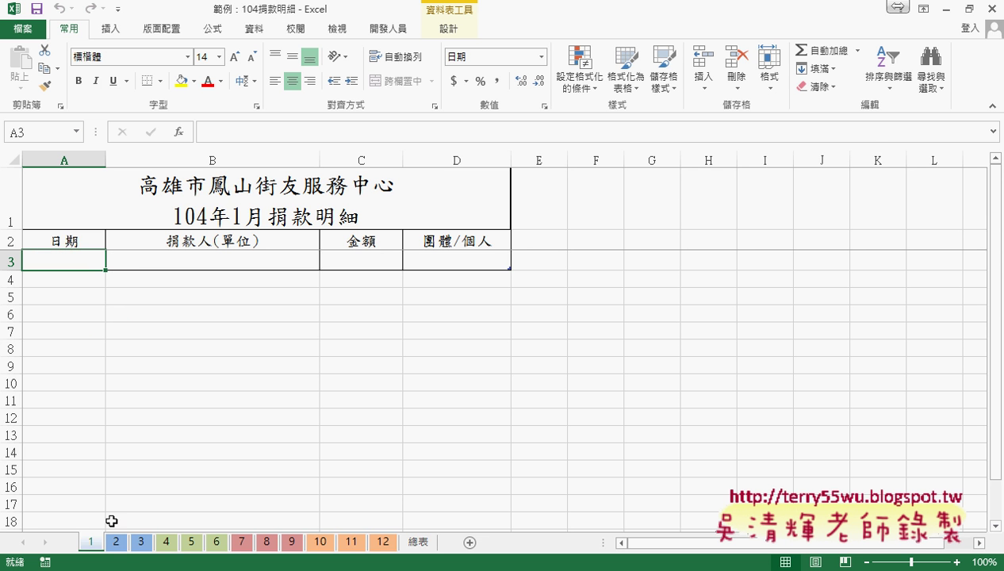
# - Find the last filled row of column A from A3 on sheets 2 and 3
pyautogui.click(116, 542)
pyautogui.click(71, 260)
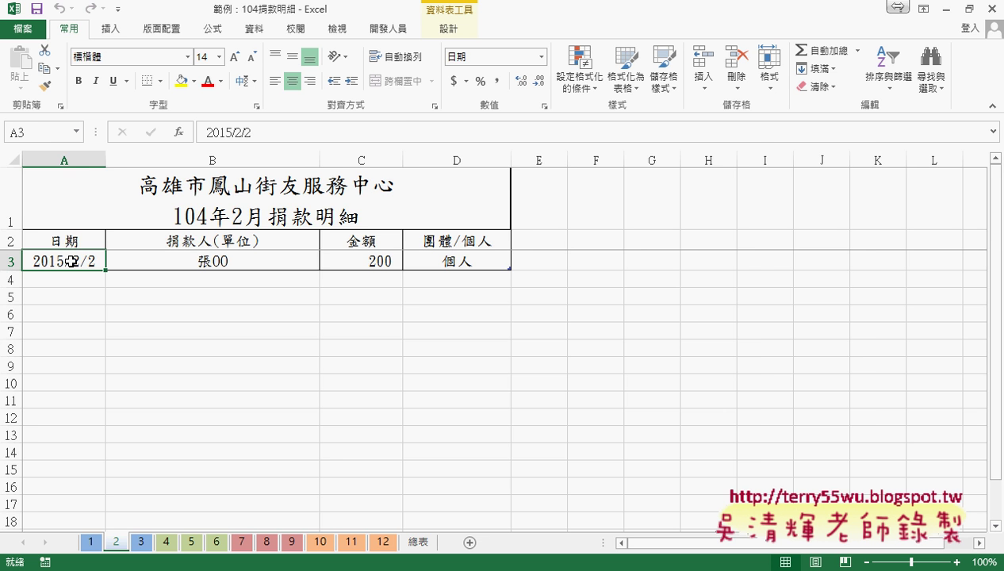
pyautogui.hotkey('ctrl', 'Down')
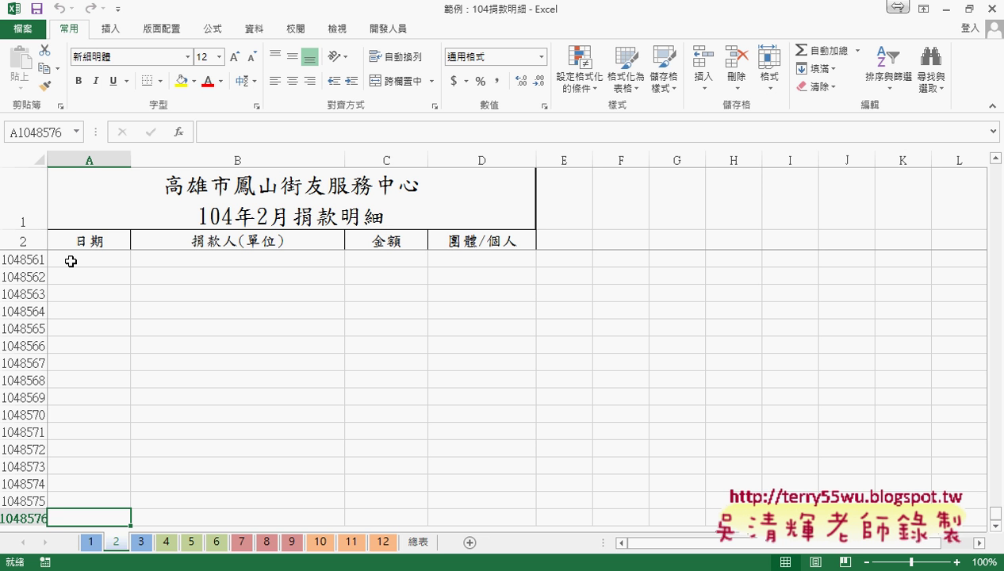
pyautogui.click(141, 542)
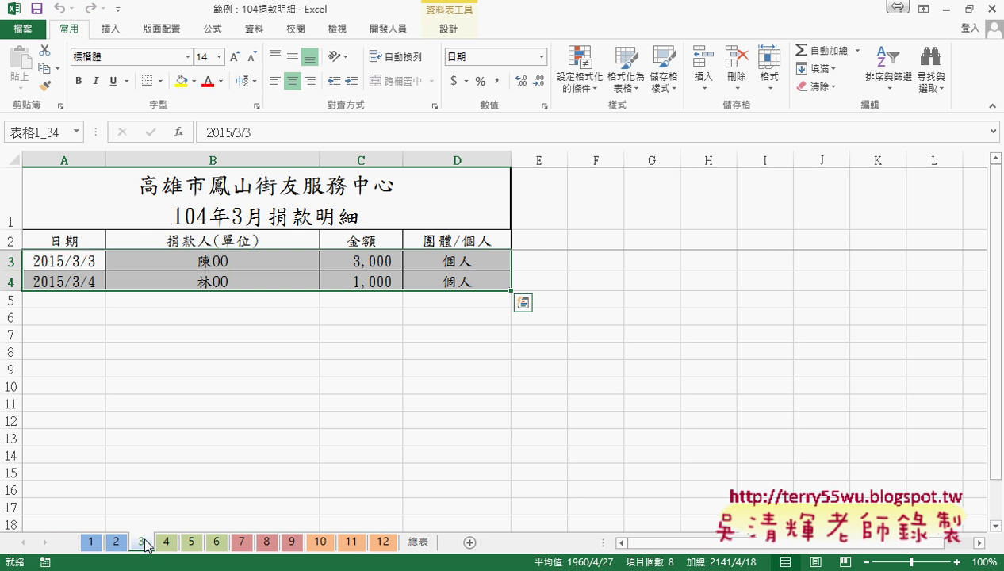
pyautogui.click(67, 262)
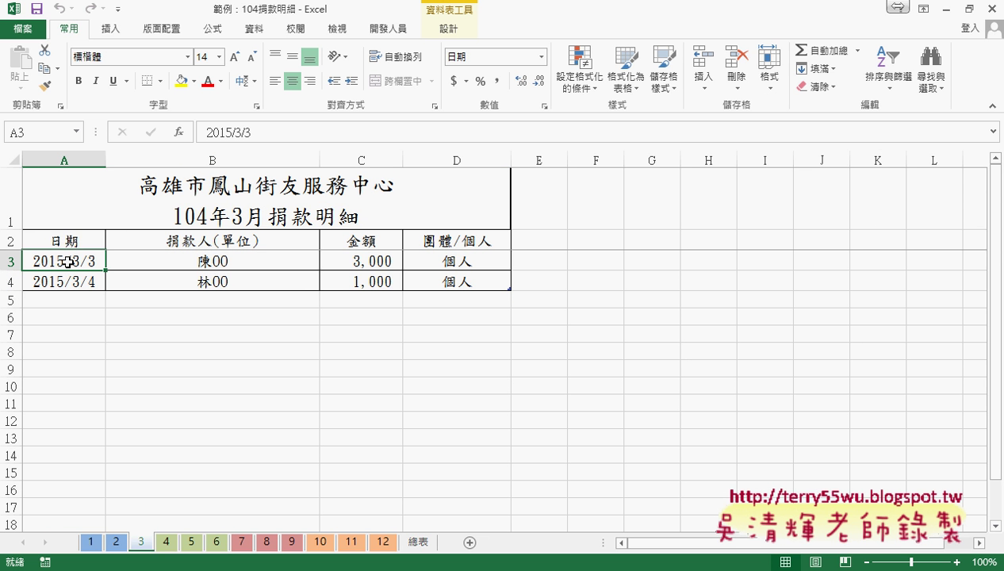
pyautogui.press('Down')
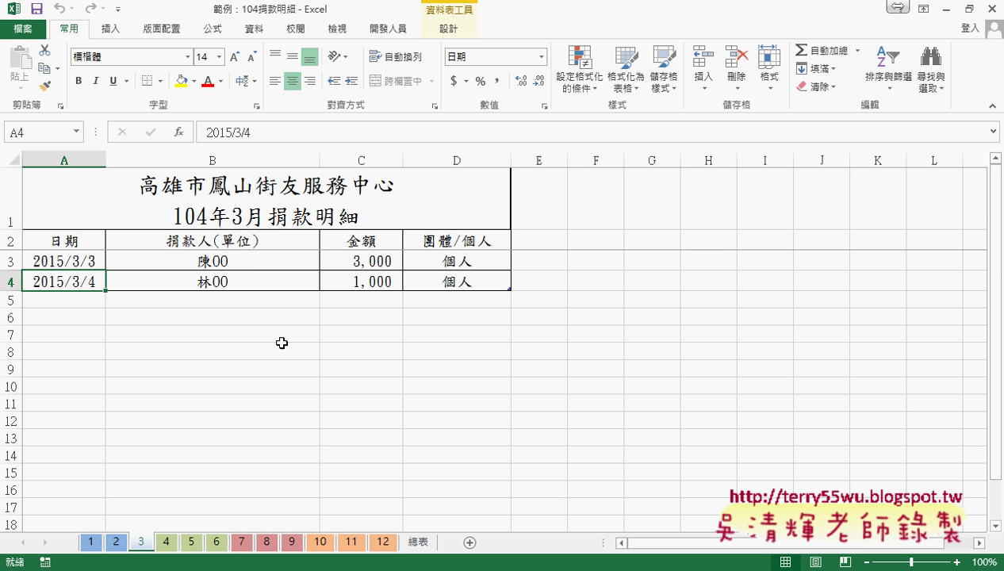
# - In the VBA editor, highlight the 工作表合併 procedure name and its whole body
pyautogui.click(436, 502)
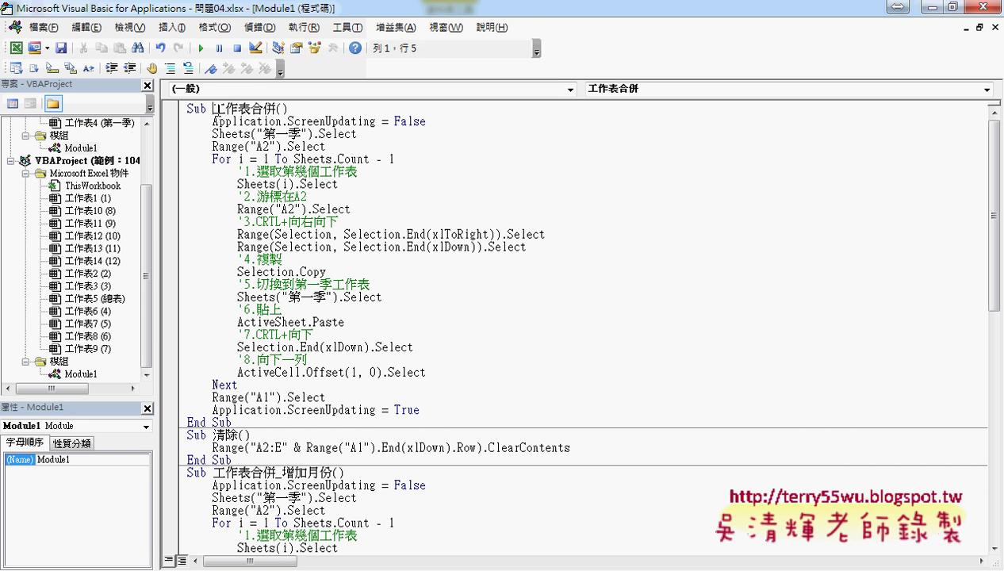
pyautogui.moveTo(213, 109); pyautogui.dragTo(276, 109)
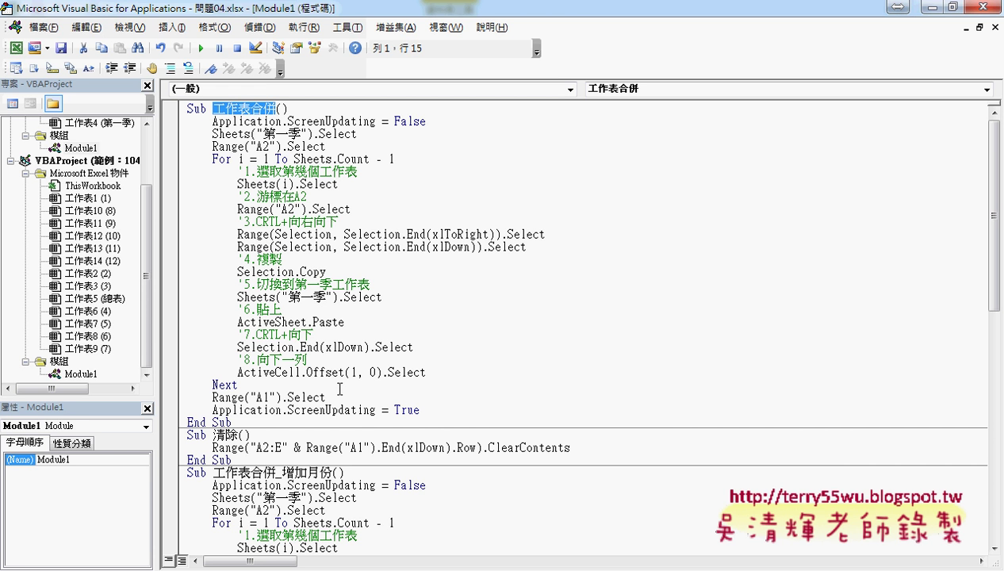
pyautogui.moveTo(254, 425); pyautogui.dragTo(150, 111)
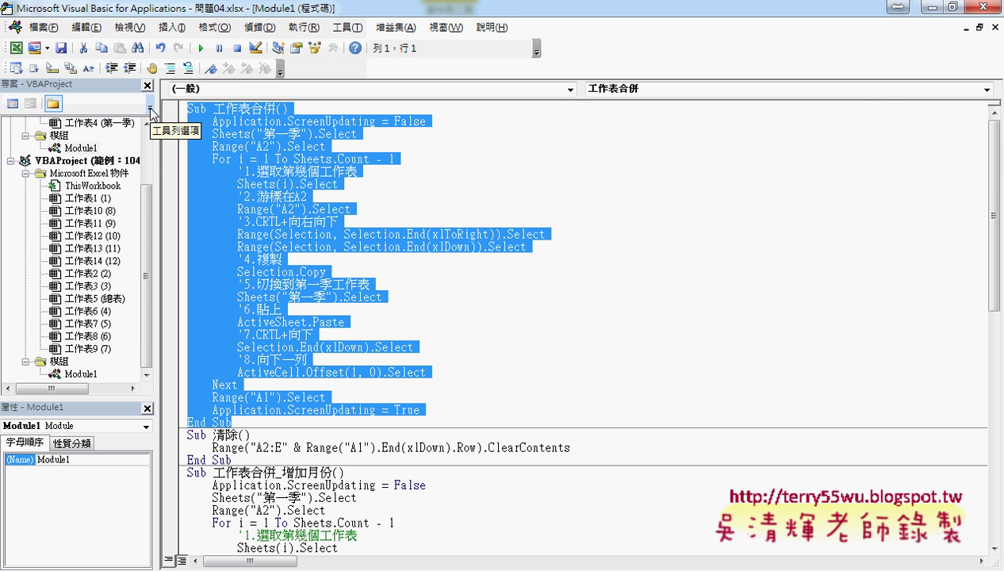
# - Open Module1 of the 104捐款明細 project and select the three 整合工作表 setup lines
pyautogui.click(147, 284)
pyautogui.doubleClick(82, 373)
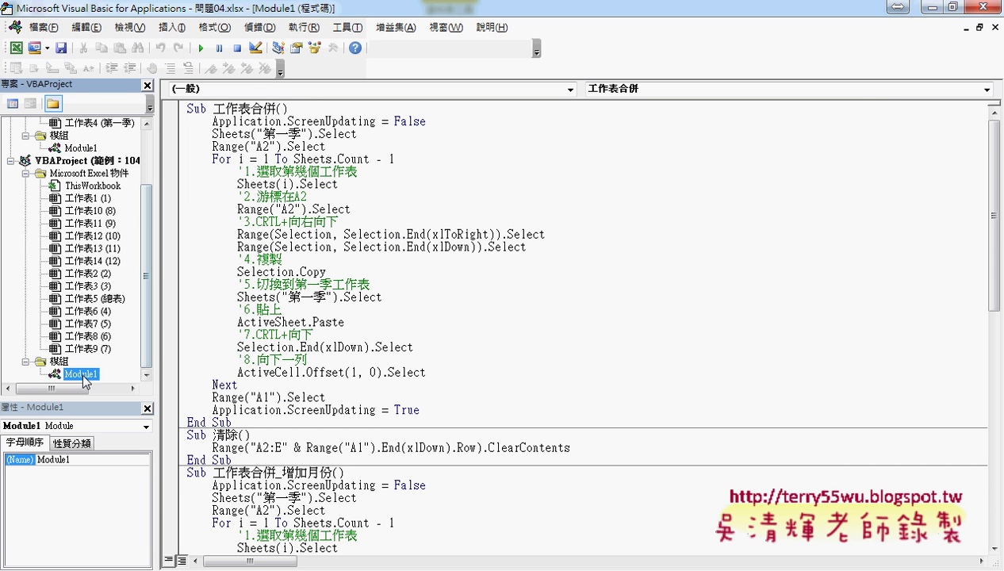
pyautogui.moveTo(207, 123); pyautogui.dragTo(325, 145)
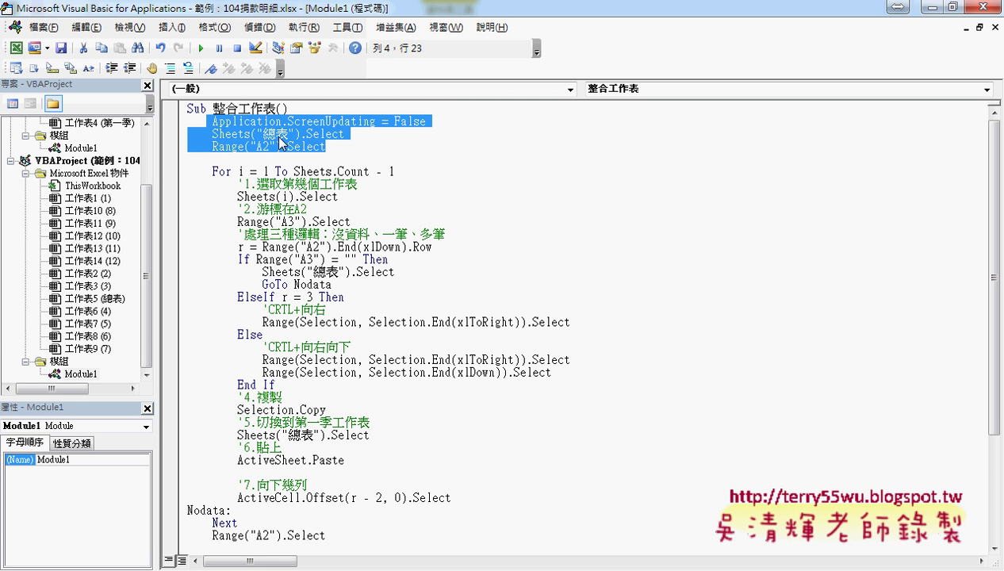
# - Review the For loop's Sheets.Count, the sheet-selecting statement and the A3 cell reference
pyautogui.moveTo(279, 140)
pyautogui.mouseDown()
pyautogui.moveTo(232, 130)
pyautogui.moveTo(349, 127)
pyautogui.moveTo(242, 161)
pyautogui.moveTo(324, 160)
pyautogui.mouseUp()
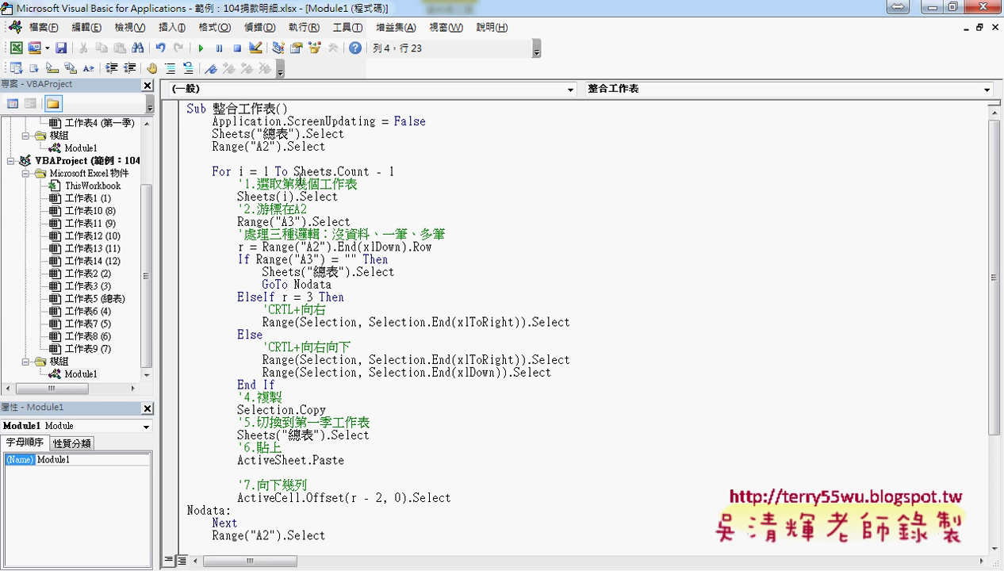
pyautogui.doubleClick(311, 171)
pyautogui.moveTo(331, 171); pyautogui.dragTo(396, 172)
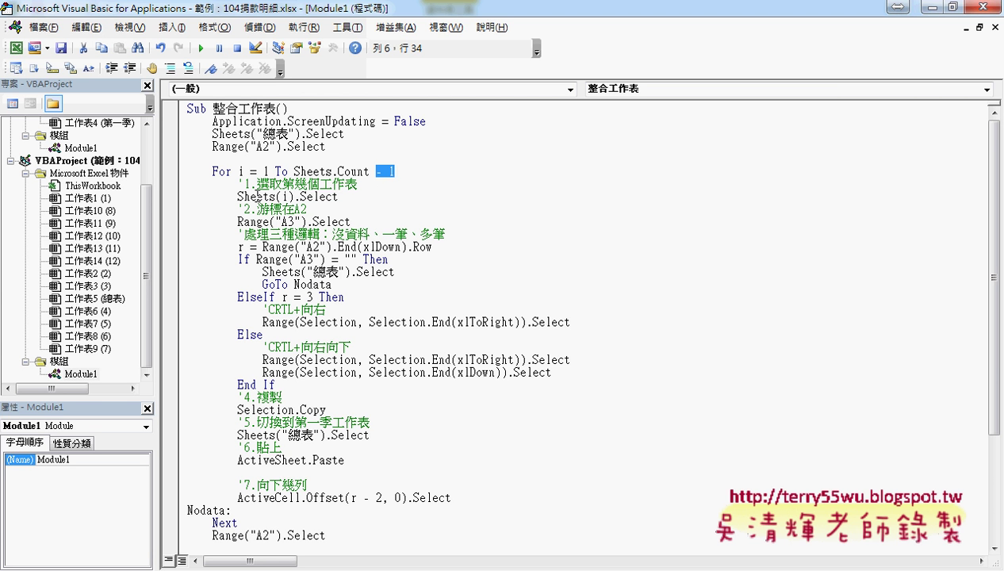
pyautogui.moveTo(238, 196); pyautogui.dragTo(339, 196)
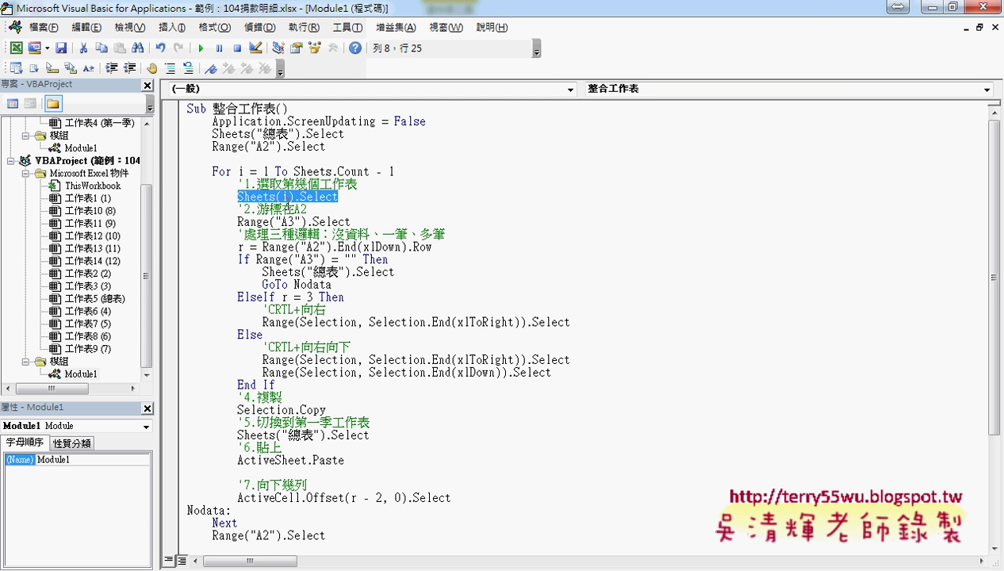
pyautogui.moveTo(290, 222); pyautogui.dragTo(296, 222)
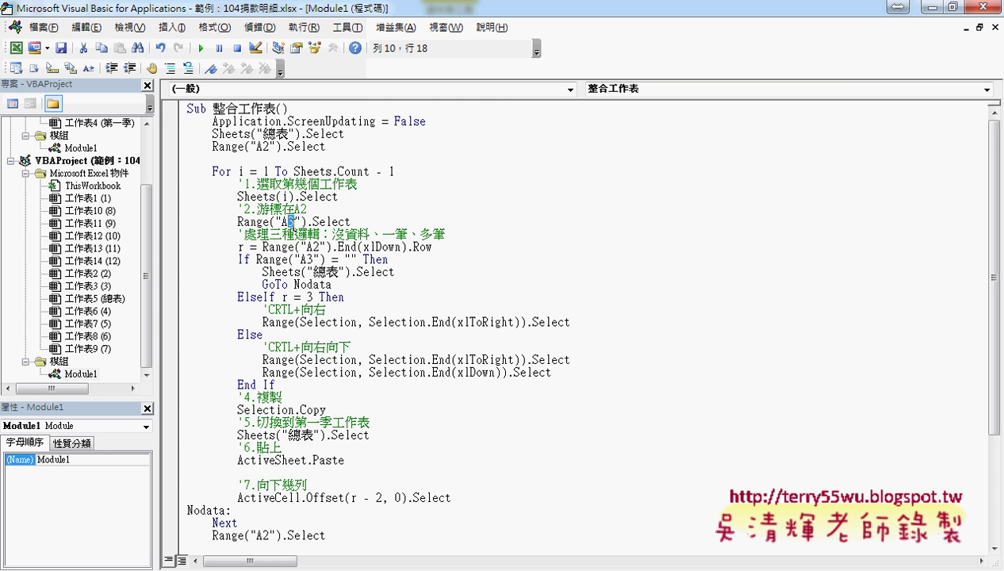
# - Change the step-2 comment from '2.游標在A2' to '2.游標在A3'
pyautogui.click(323, 209)
pyautogui.press('BackSpace')
pyautogui.write('3')
pyautogui.moveTo(307, 208); pyautogui.dragTo(300, 208)
pyautogui.moveTo(238, 234); pyautogui.dragTo(454, 231)
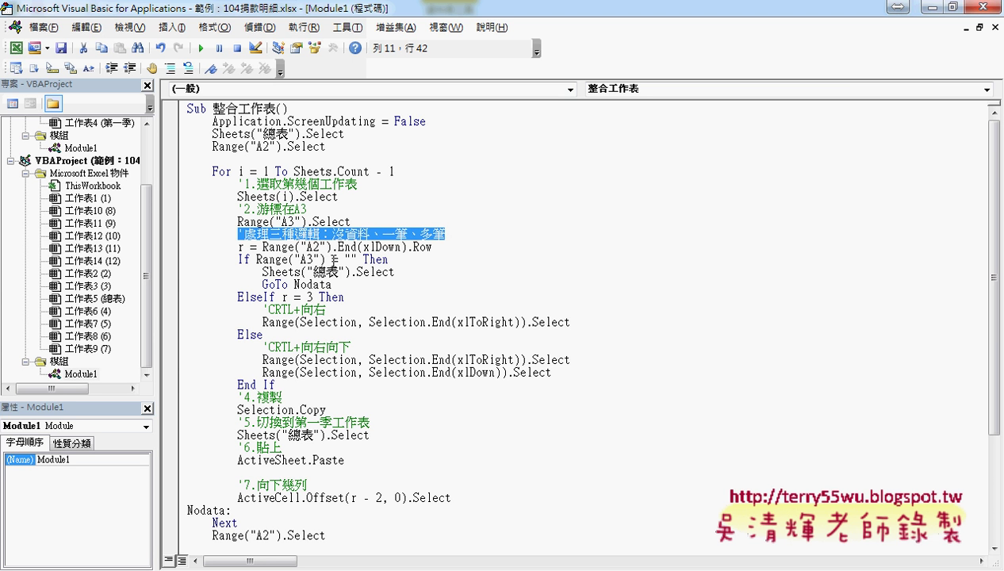
pyautogui.moveTo(240, 247); pyautogui.dragTo(356, 386)
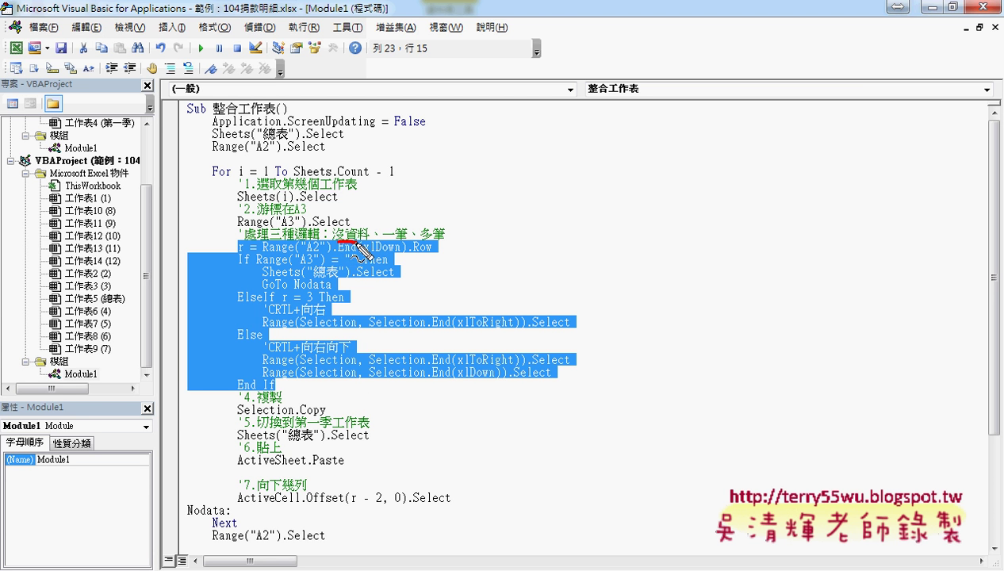
pyautogui.moveTo(333, 242); pyautogui.dragTo(407, 241)
pyautogui.press('Escape')
pyautogui.press('Right')
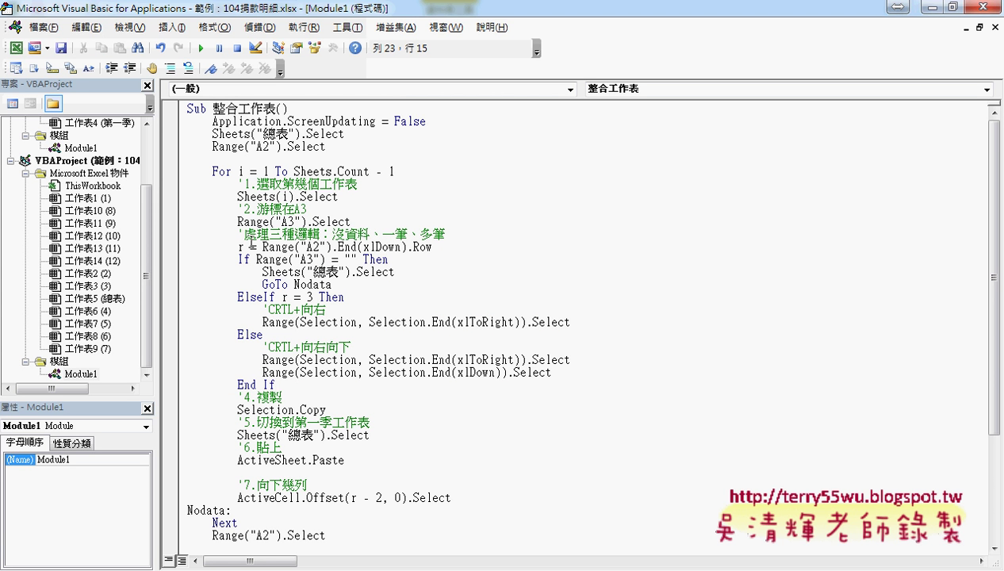
pyautogui.moveTo(263, 246); pyautogui.dragTo(433, 248)
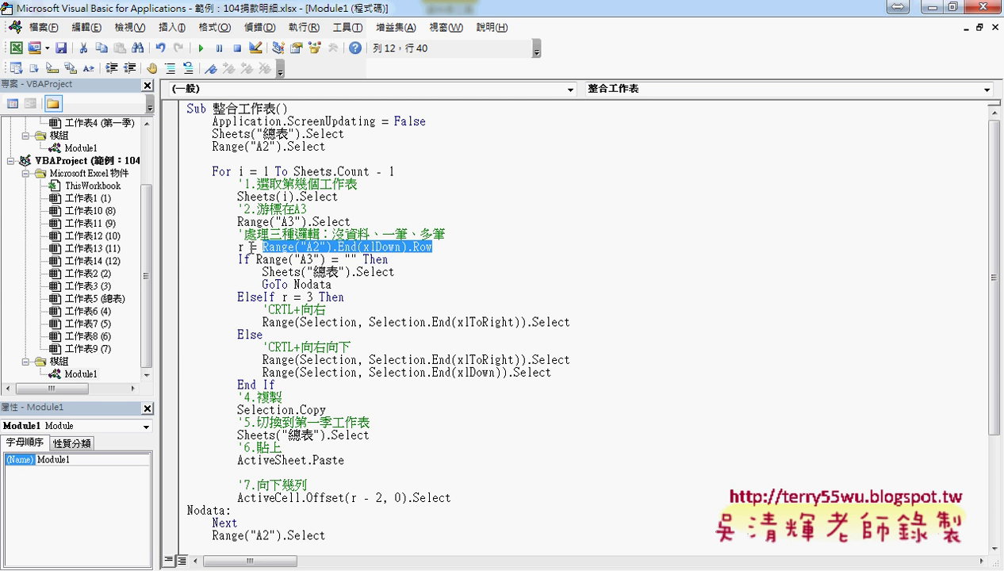
pyautogui.moveTo(263, 248); pyautogui.dragTo(432, 247)
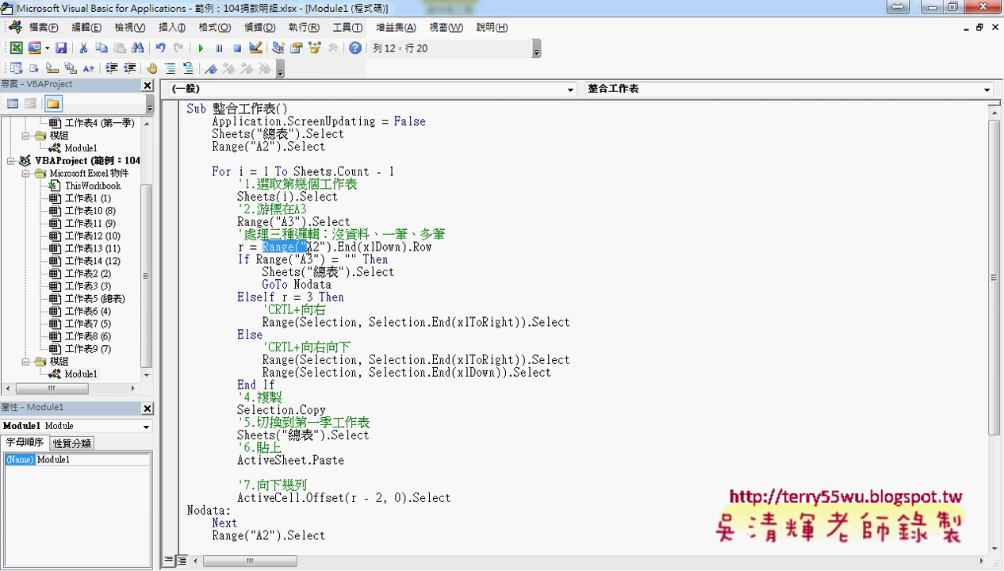
pyautogui.click(273, 567)
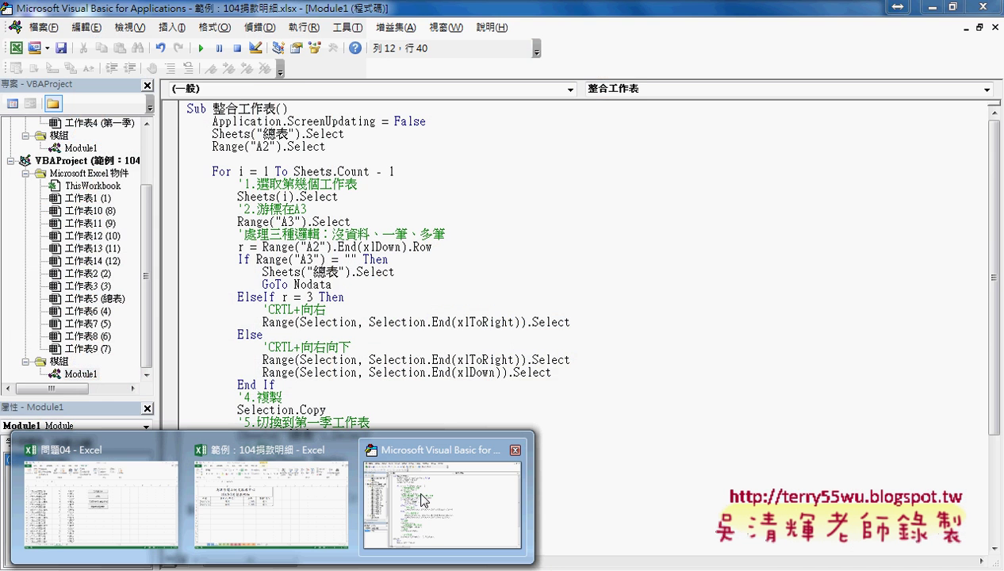
pyautogui.click(269, 499)
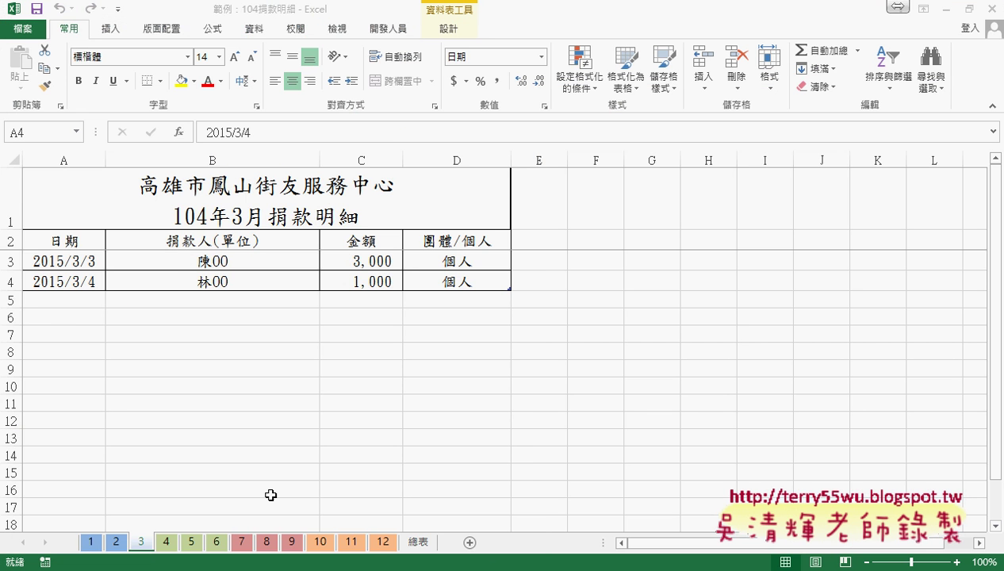
pyautogui.click(58, 240)
pyautogui.click(117, 541)
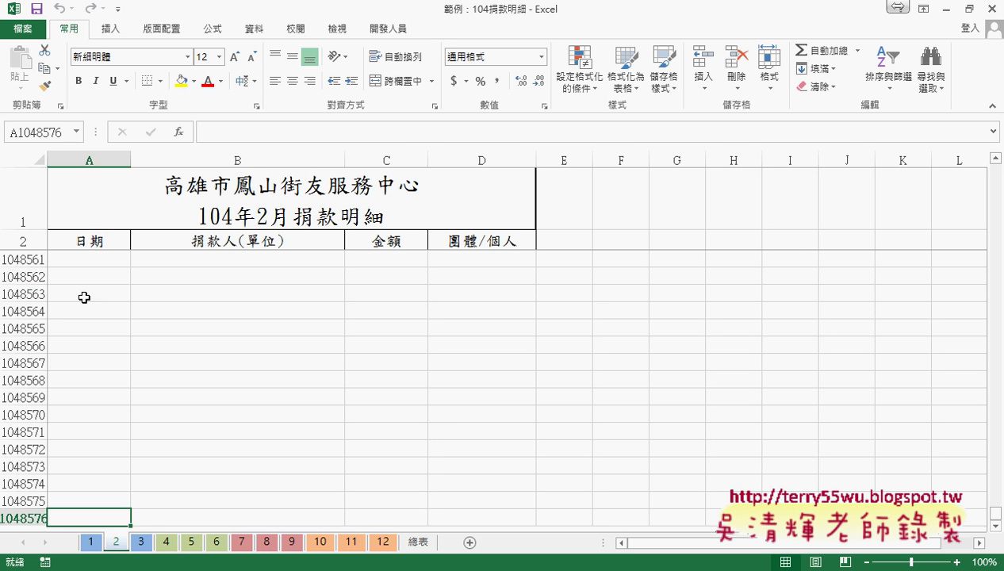
pyautogui.click(87, 242)
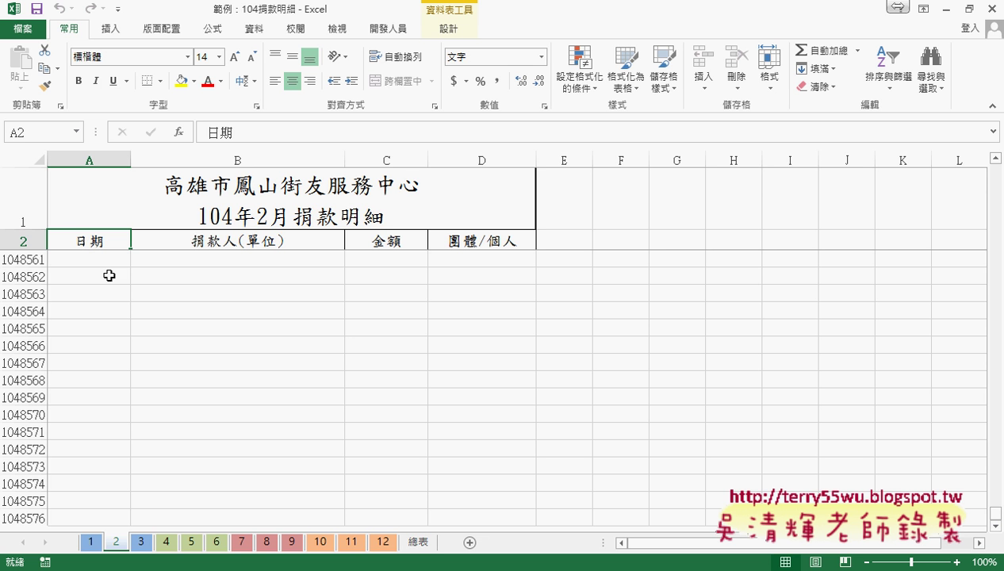
pyautogui.scroll(4, 133, 299)
pyautogui.scroll(4, 134, 303)
pyautogui.press('Up')
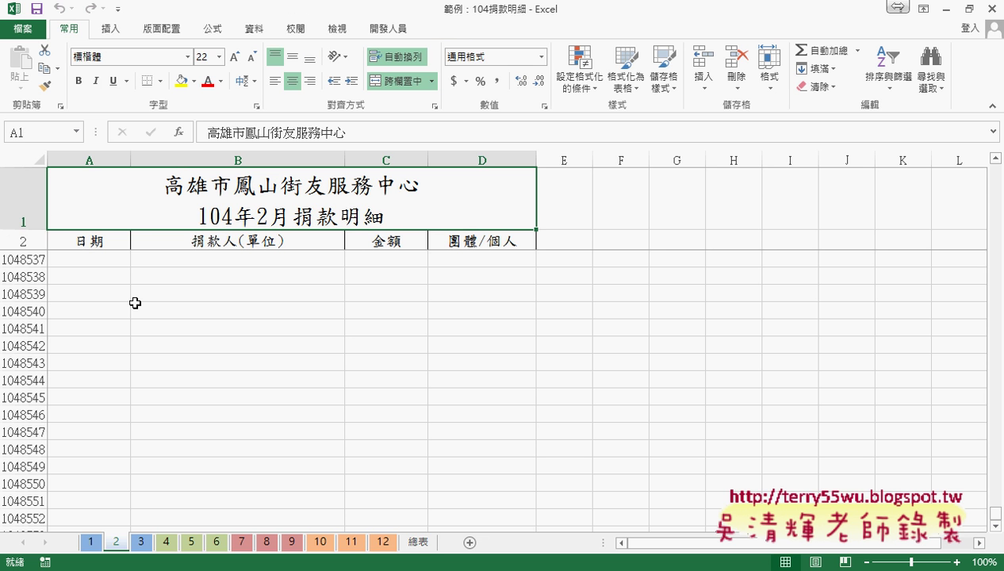
pyautogui.scroll(9, 177, 337)
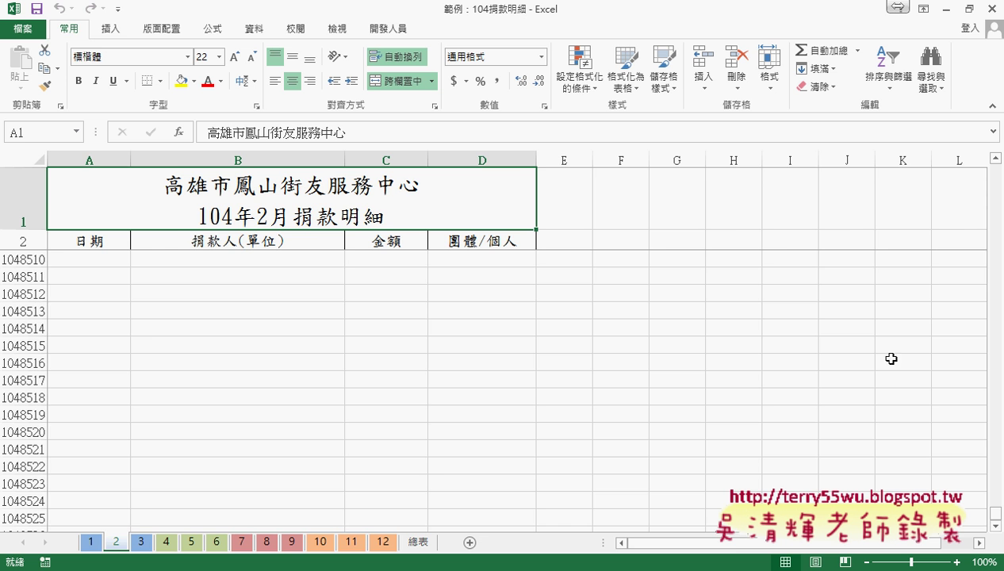
pyautogui.moveTo(996, 517); pyautogui.dragTo(994, 162)
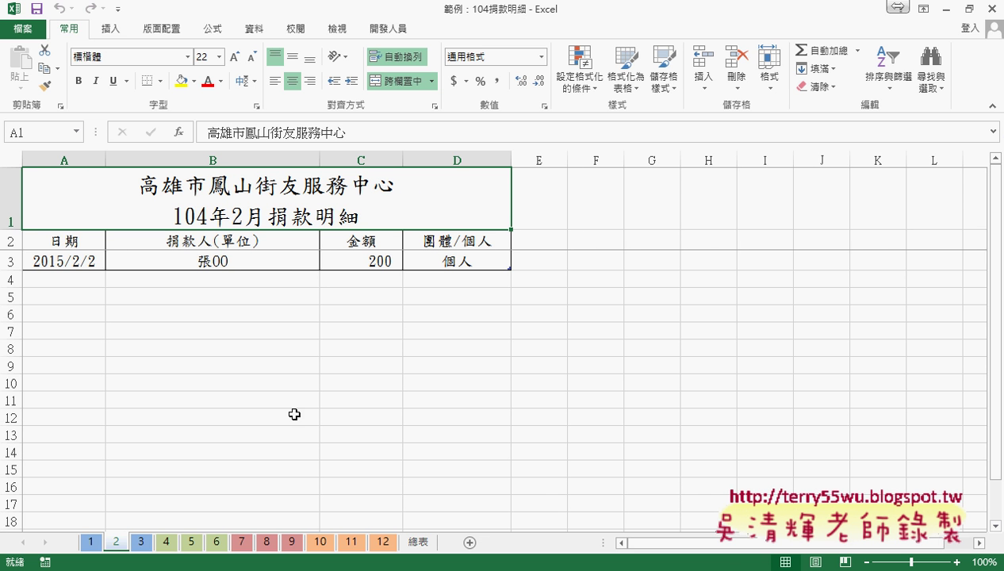
pyautogui.click(85, 247)
pyautogui.press('Down')
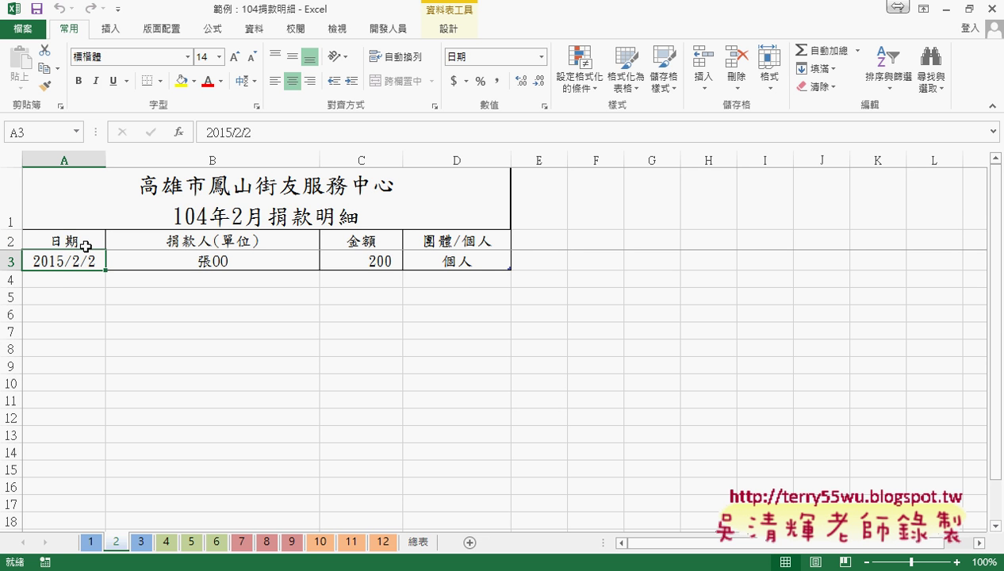
pyautogui.click(142, 543)
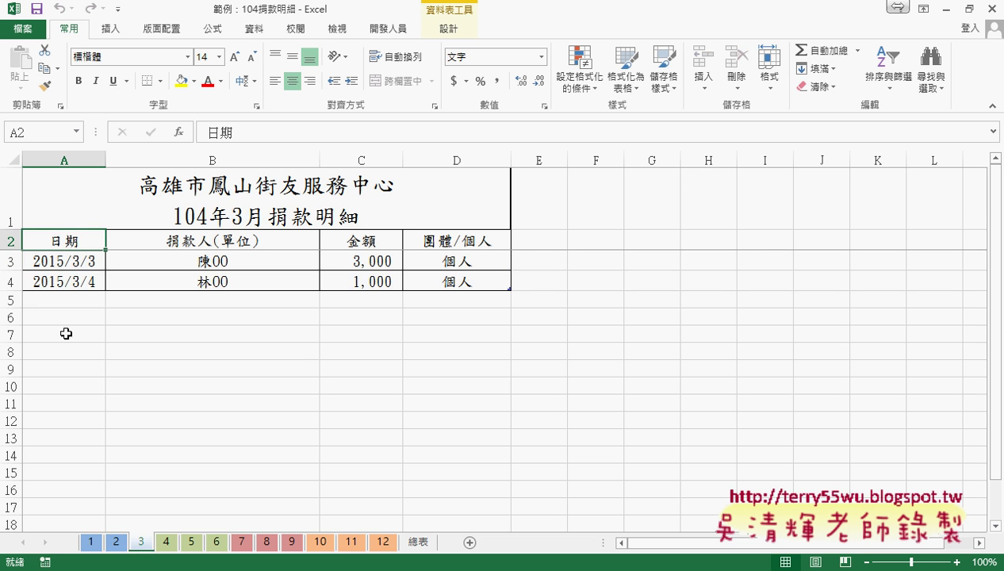
pyautogui.hotkey('ctrl', 'Down')
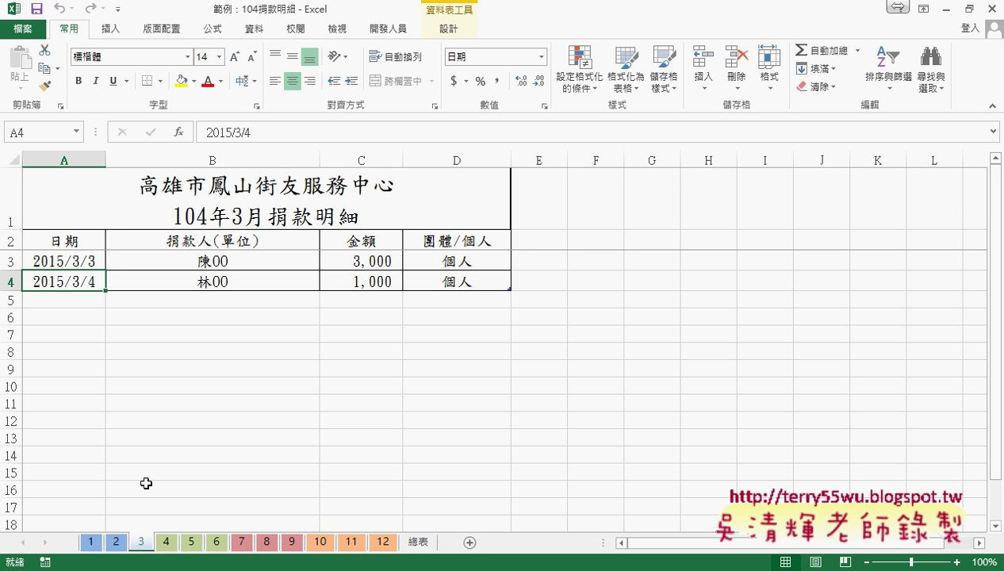
pyautogui.click(116, 543)
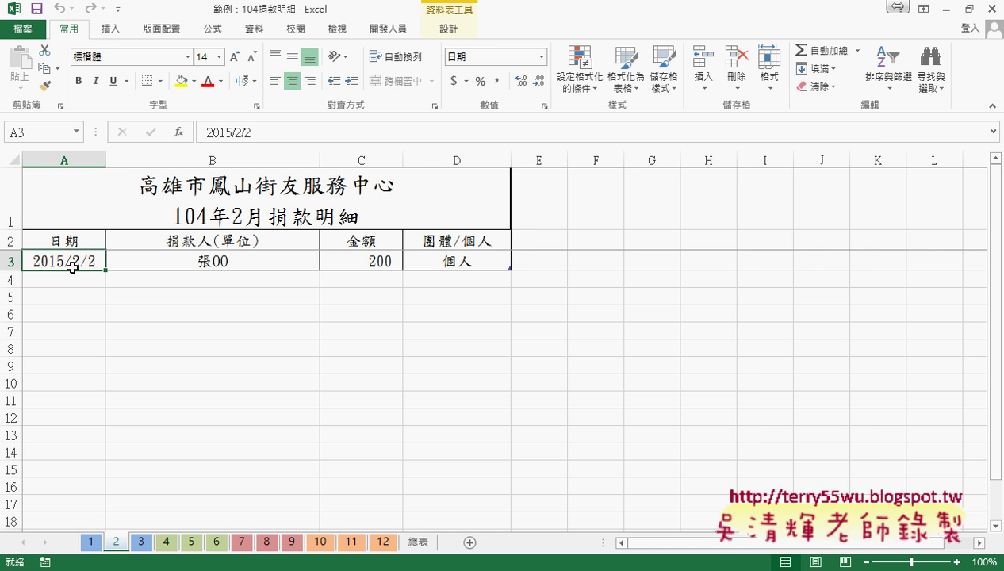
pyautogui.hotkey('ctrl', 'Down')
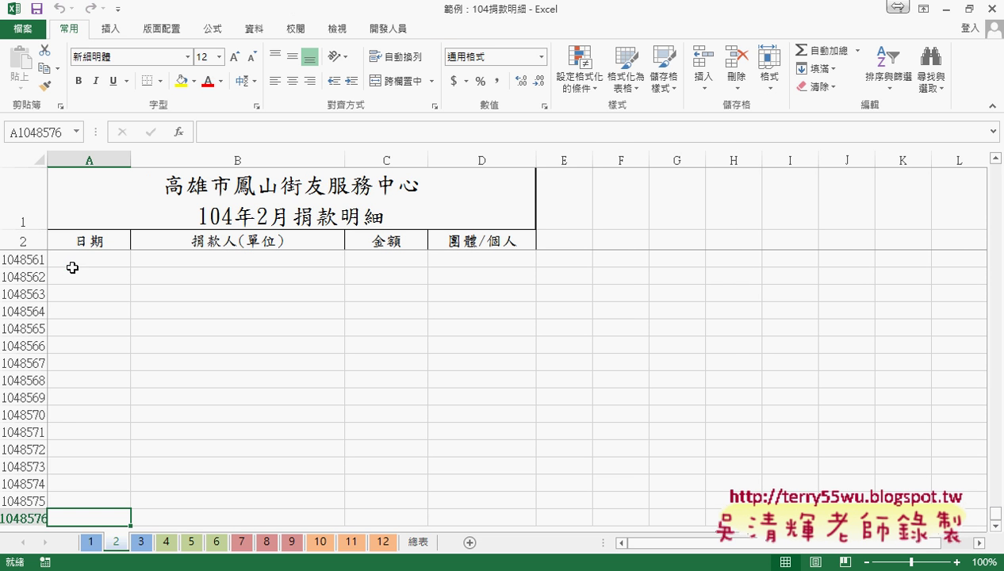
pyautogui.hotkey('ctrl', 'Up')
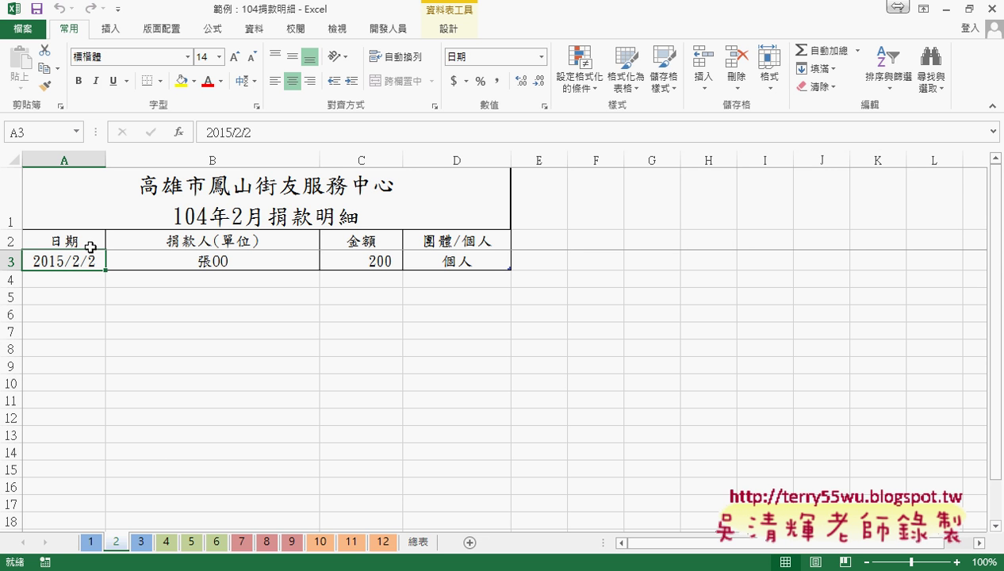
pyautogui.click(77, 244)
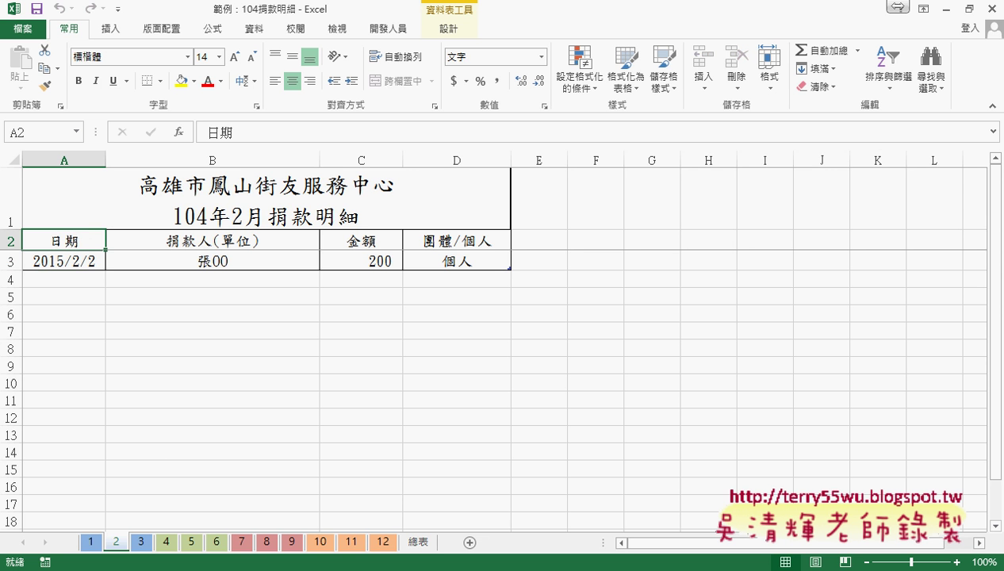
pyautogui.hotkey('alt', 'Tab')
pyautogui.click(465, 496)
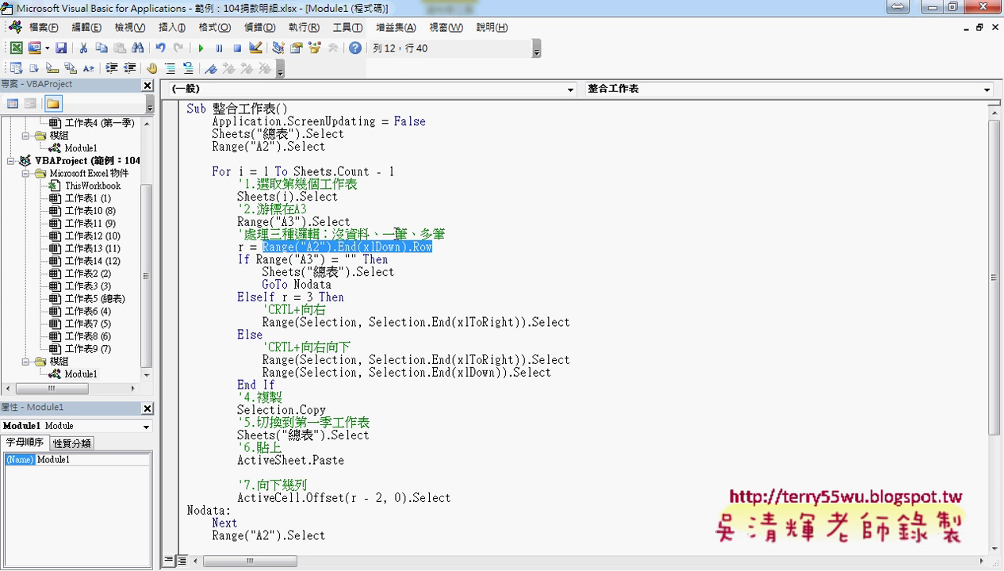
pyautogui.click(450, 242)
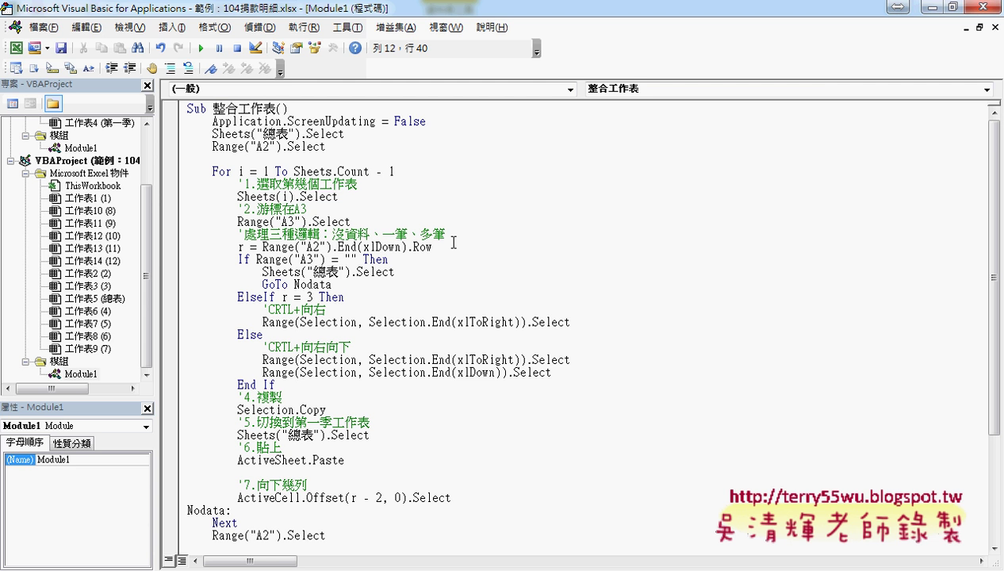
pyautogui.moveTo(332, 235); pyautogui.dragTo(369, 235)
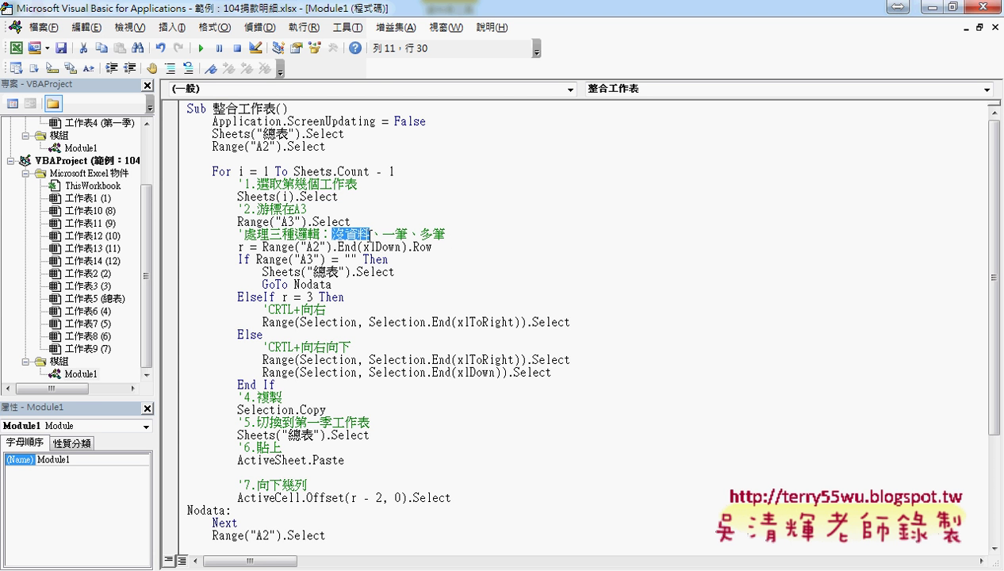
pyautogui.moveTo(238, 259); pyautogui.dragTo(357, 259)
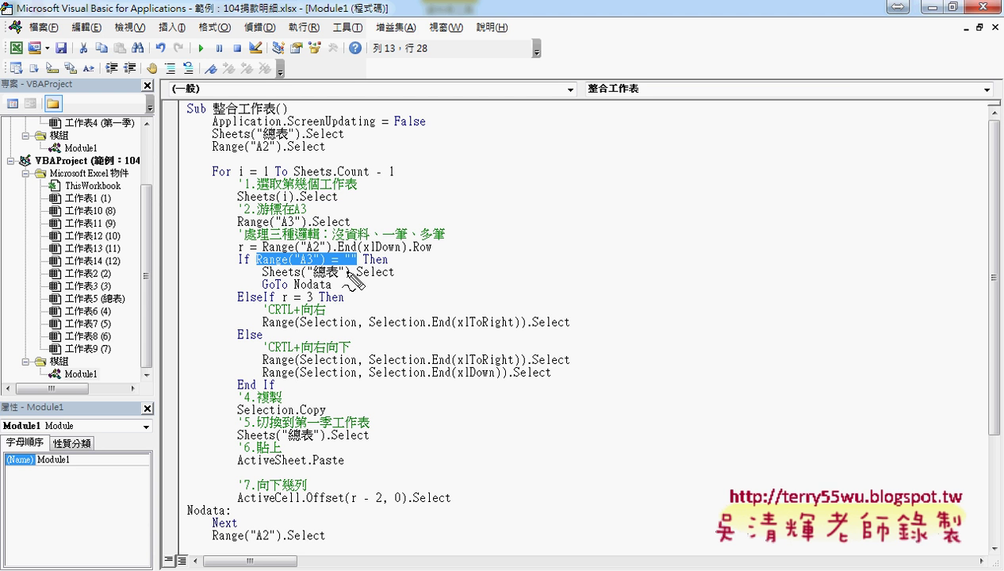
pyautogui.moveTo(188, 516)
pyautogui.mouseDown()
pyautogui.moveTo(220, 521)
pyautogui.moveTo(230, 501)
pyautogui.mouseUp()
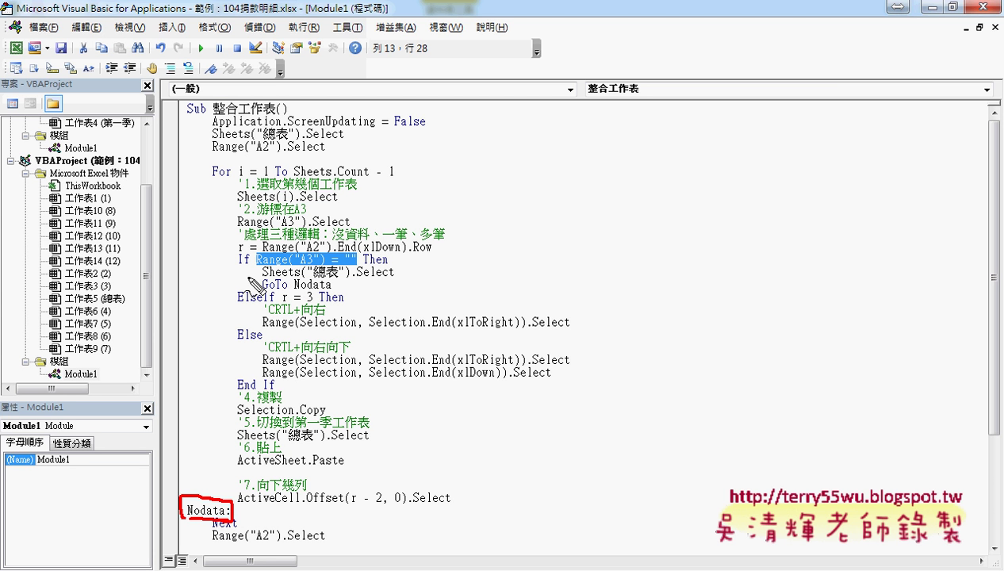
pyautogui.moveTo(223, 271)
pyautogui.mouseDown()
pyautogui.moveTo(126, 294)
pyautogui.moveTo(167, 491)
pyautogui.moveTo(143, 497)
pyautogui.moveTo(230, 516)
pyautogui.mouseUp()
pyautogui.hotkey('ctrl', 'z')
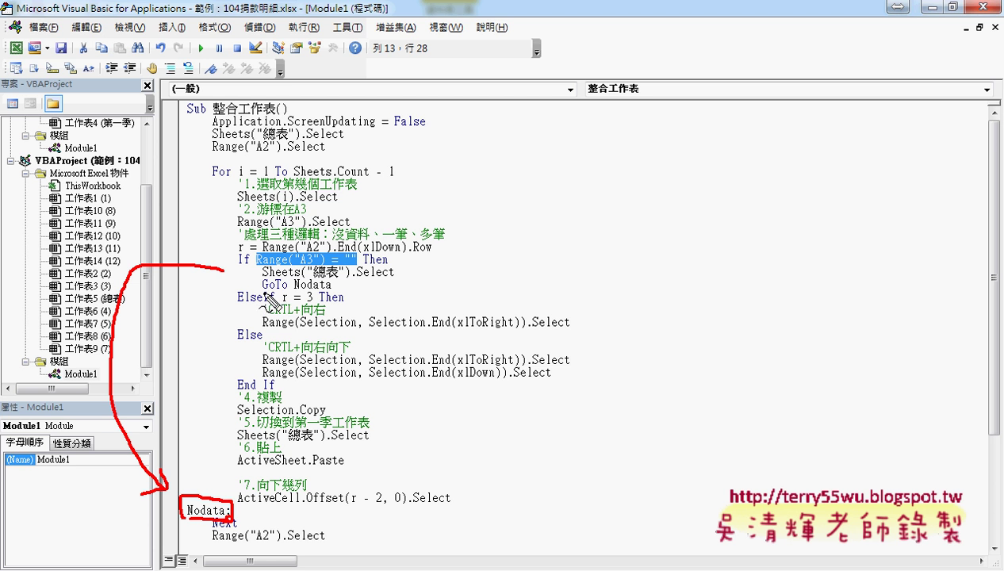
pyautogui.moveTo(262, 292); pyautogui.dragTo(333, 292)
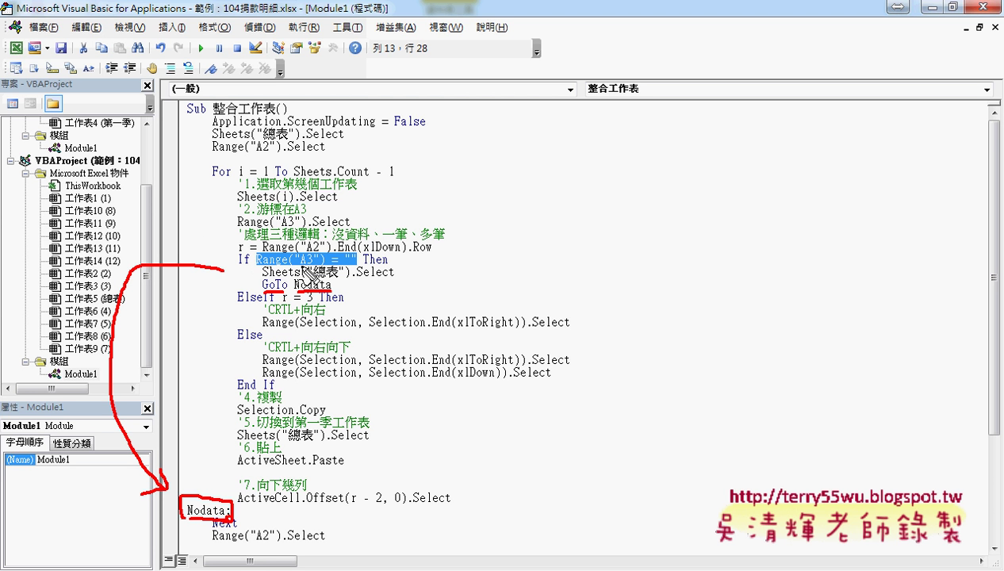
pyautogui.moveTo(275, 287); pyautogui.dragTo(396, 294)
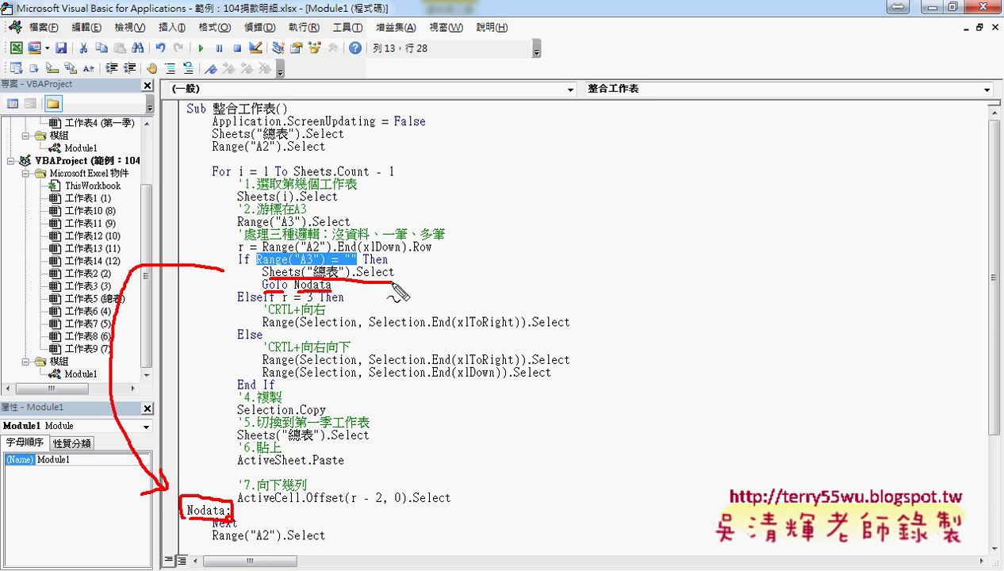
pyautogui.press('Escape')
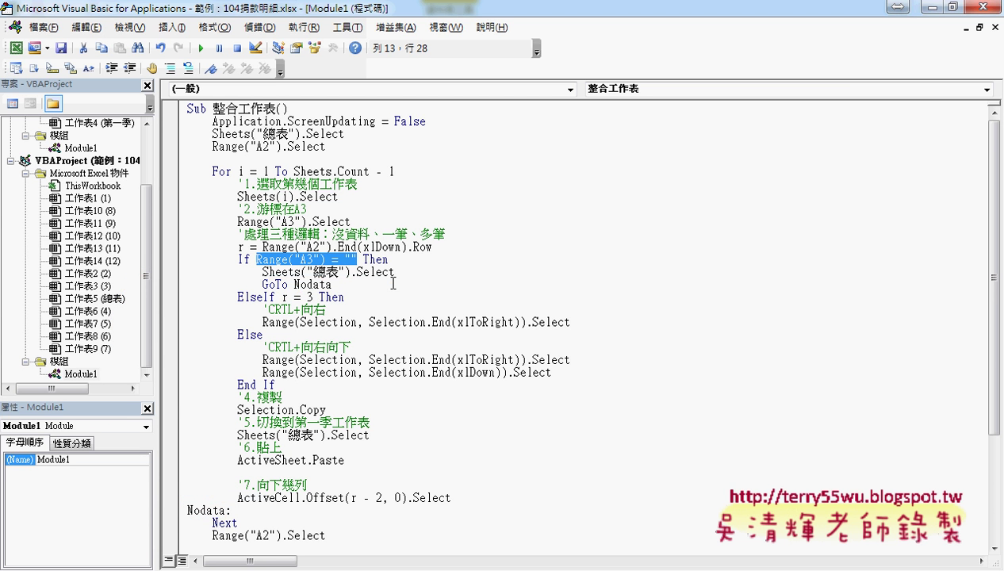
pyautogui.click(393, 283)
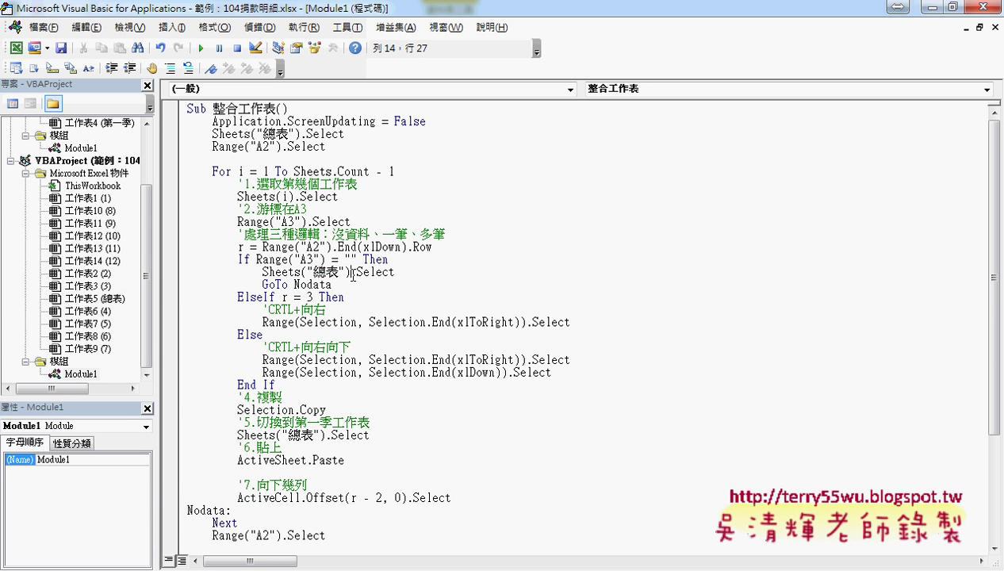
pyautogui.click(238, 296)
pyautogui.moveTo(238, 297); pyautogui.dragTo(276, 297)
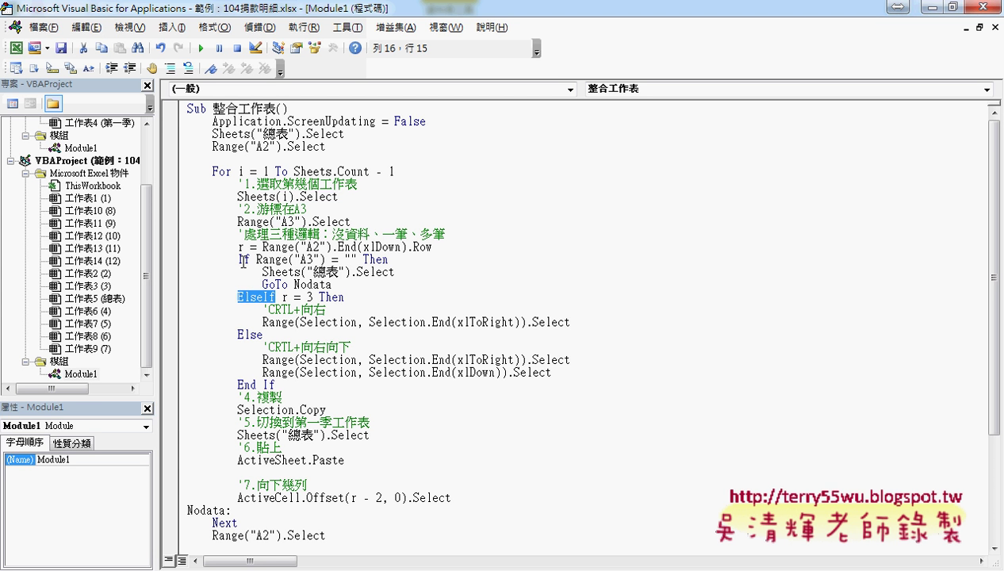
pyautogui.moveTo(238, 259); pyautogui.dragTo(250, 260)
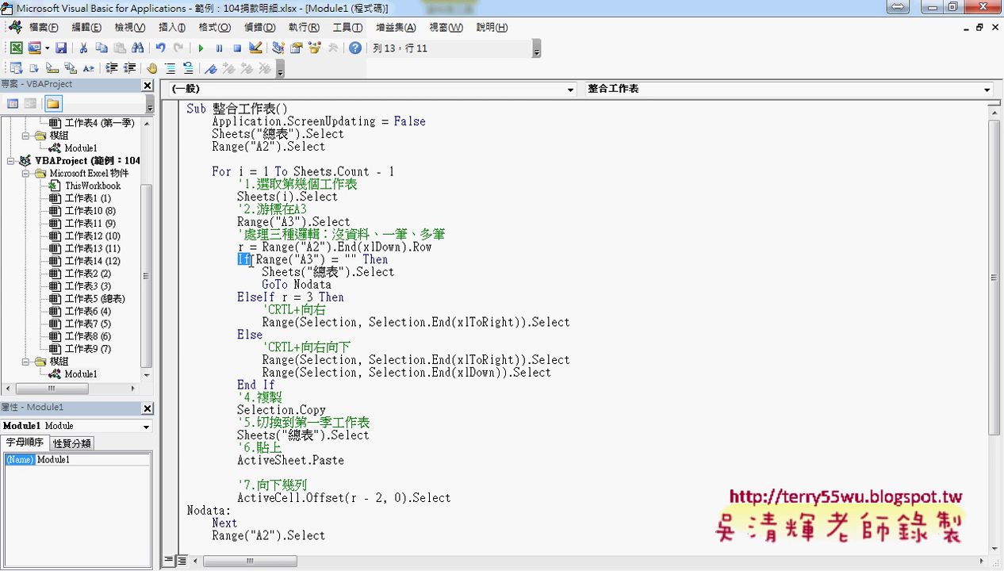
pyautogui.moveTo(231, 296); pyautogui.dragTo(274, 297)
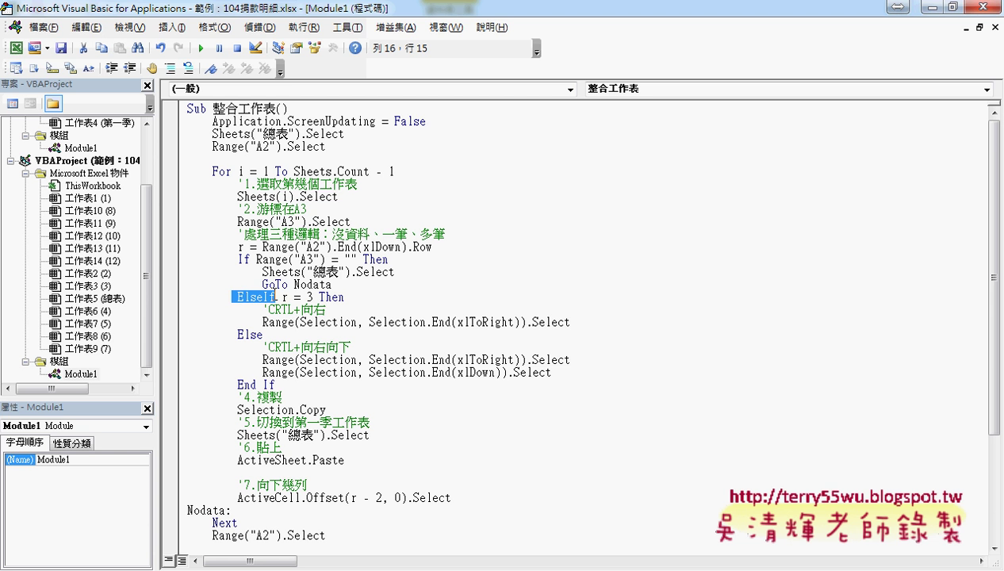
pyautogui.click(283, 297)
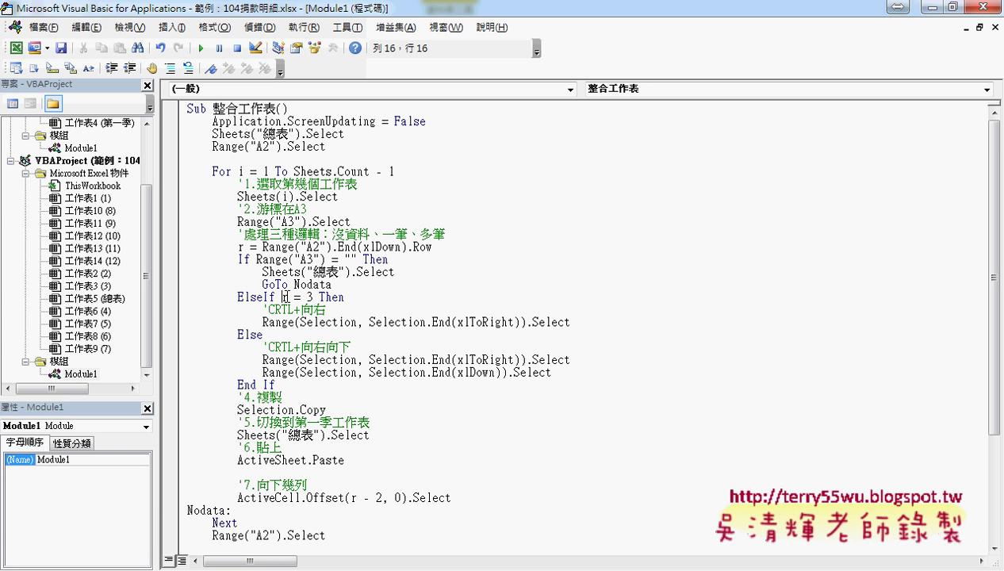
pyautogui.moveTo(283, 297); pyautogui.dragTo(312, 297)
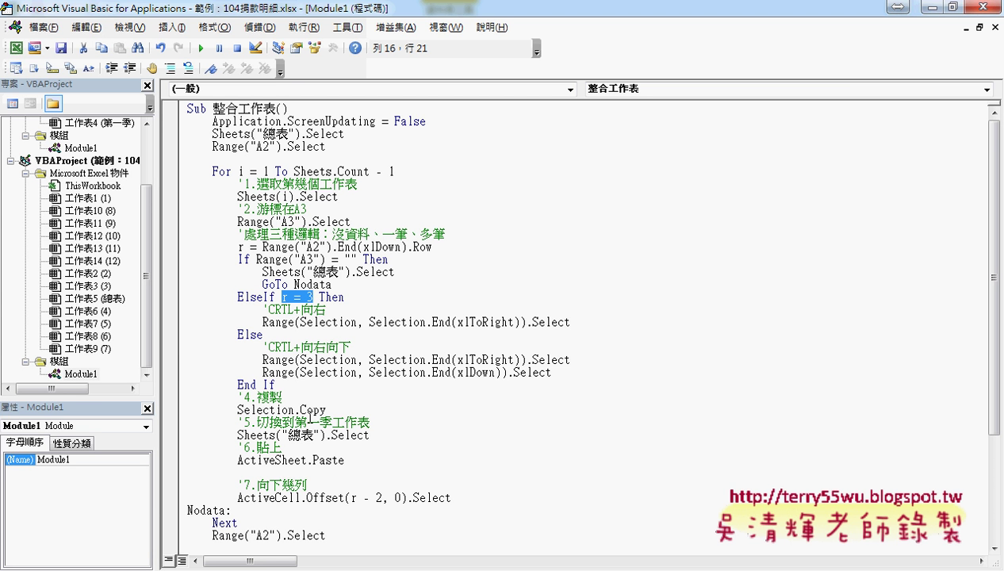
pyautogui.click(270, 569)
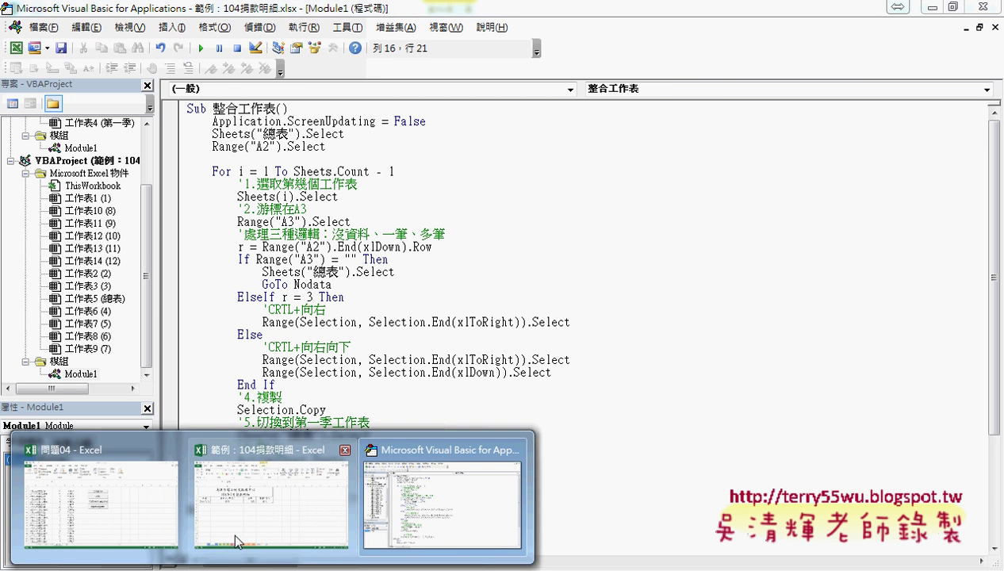
# - On sheet 2, jump from A3 to column A's end with Ctrl+Down and back with Ctrl+Up
pyautogui.click(276, 500)
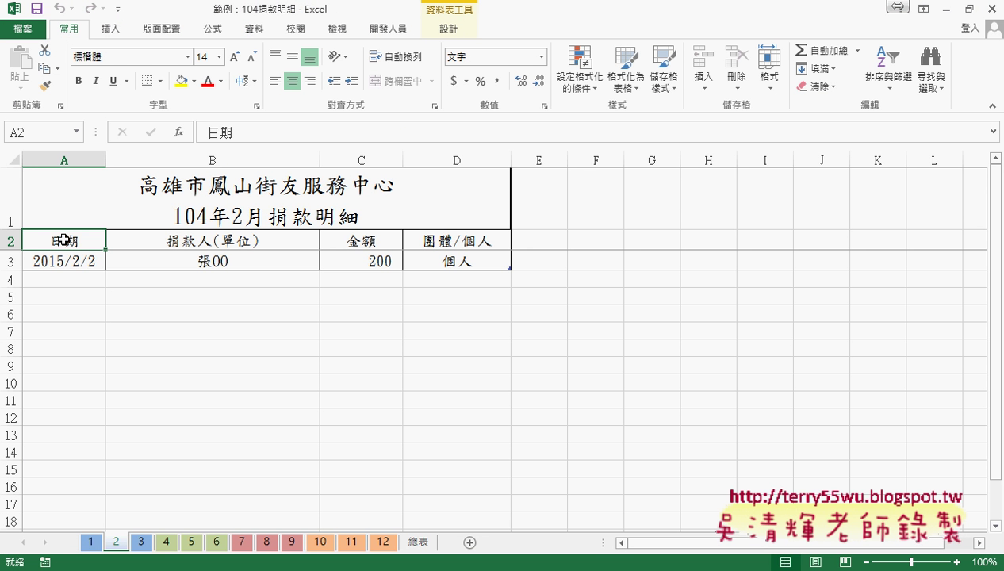
pyautogui.press('Down')
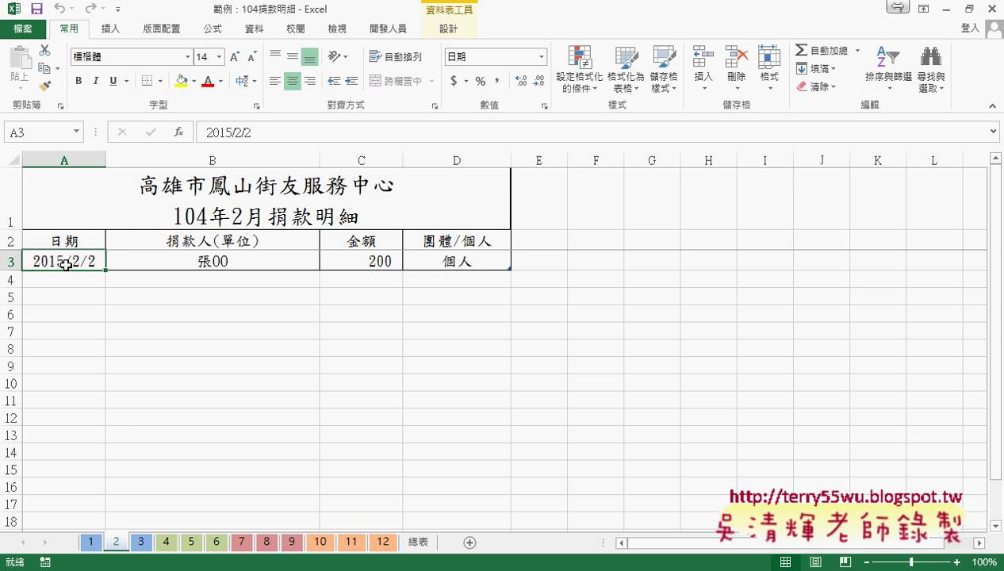
pyautogui.click(70, 243)
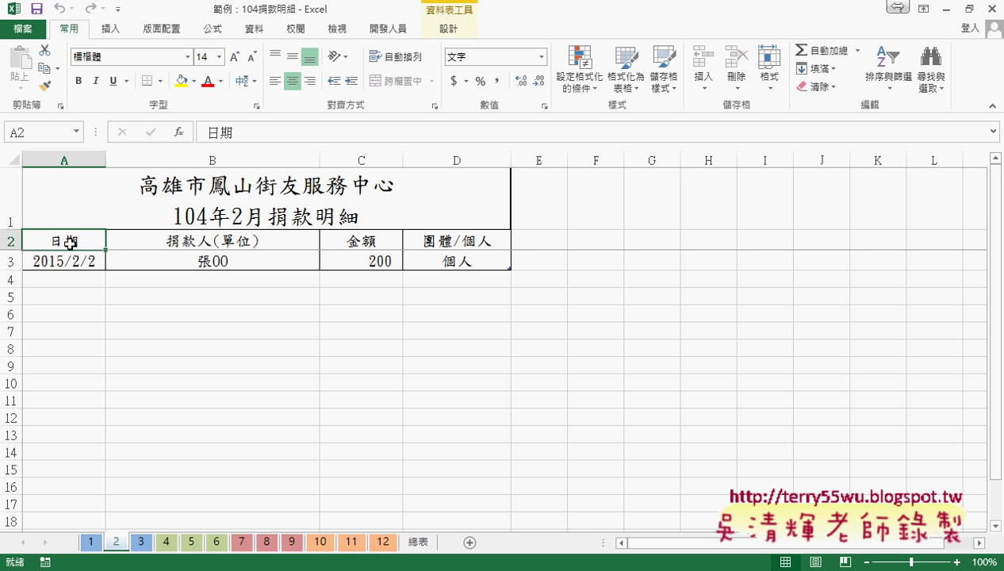
pyautogui.click(68, 262)
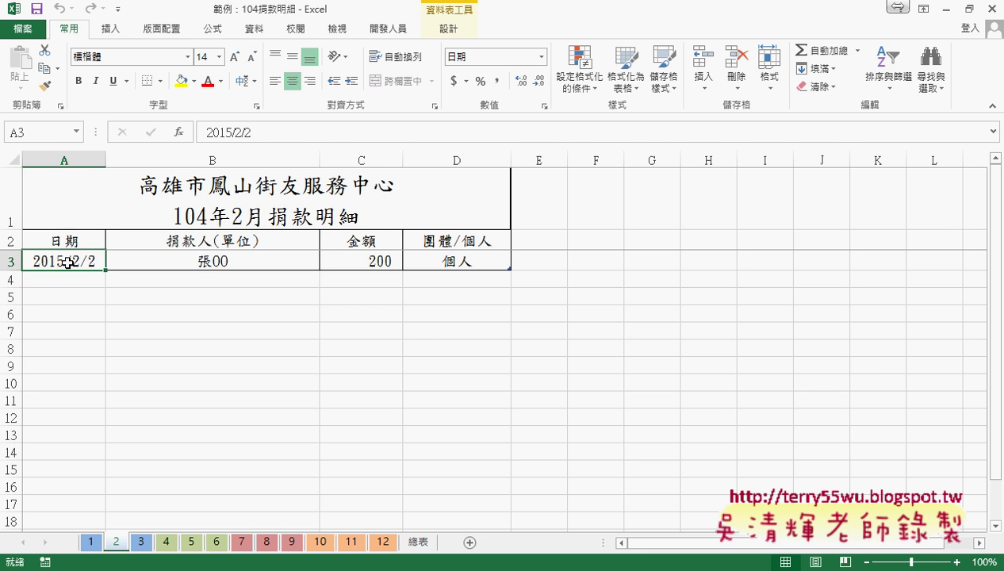
pyautogui.hotkey('ctrl', 'Down')
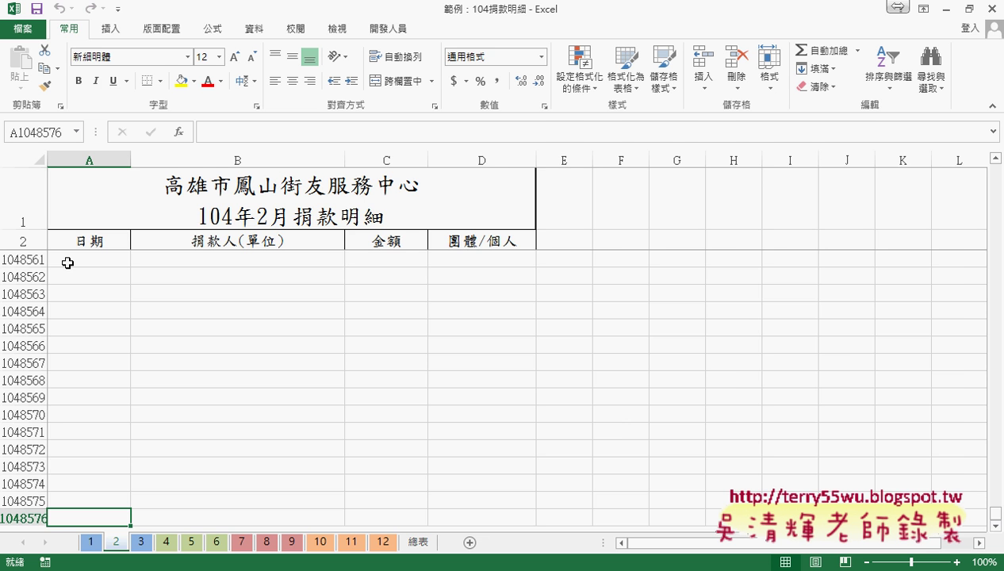
pyautogui.hotkey('ctrl', 'Up')
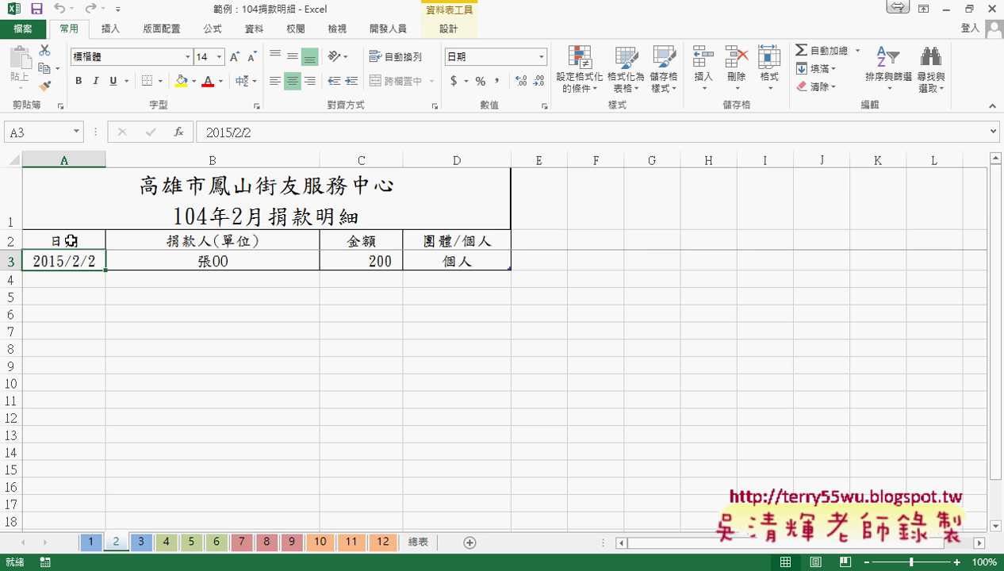
# - Repeat the Ctrl+Down / Ctrl+Up test from A3, then return to the macro code
pyautogui.click(71, 241)
pyautogui.press('Down')
pyautogui.hotkey('ctrl', 'Down')
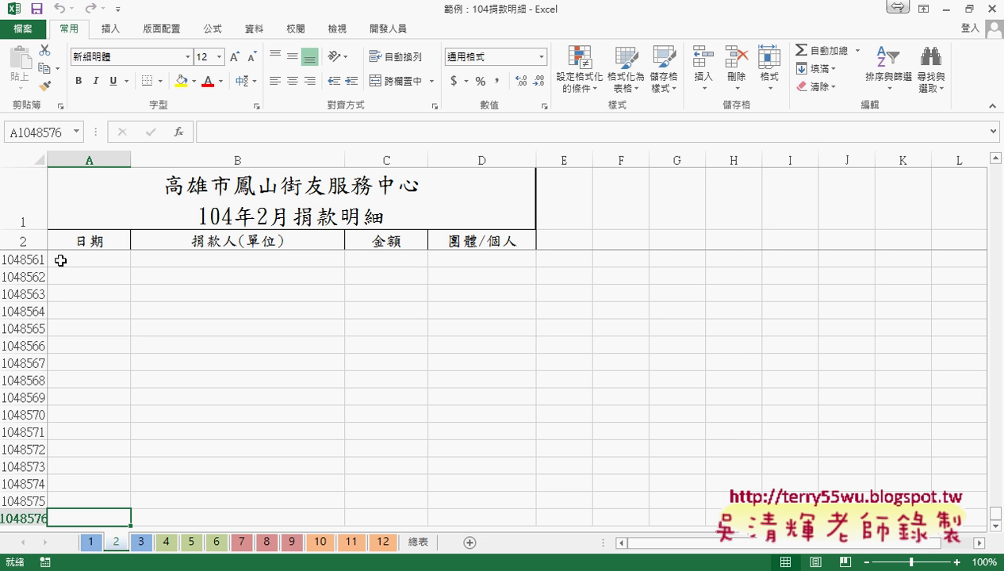
pyautogui.hotkey('ctrl', 'Up')
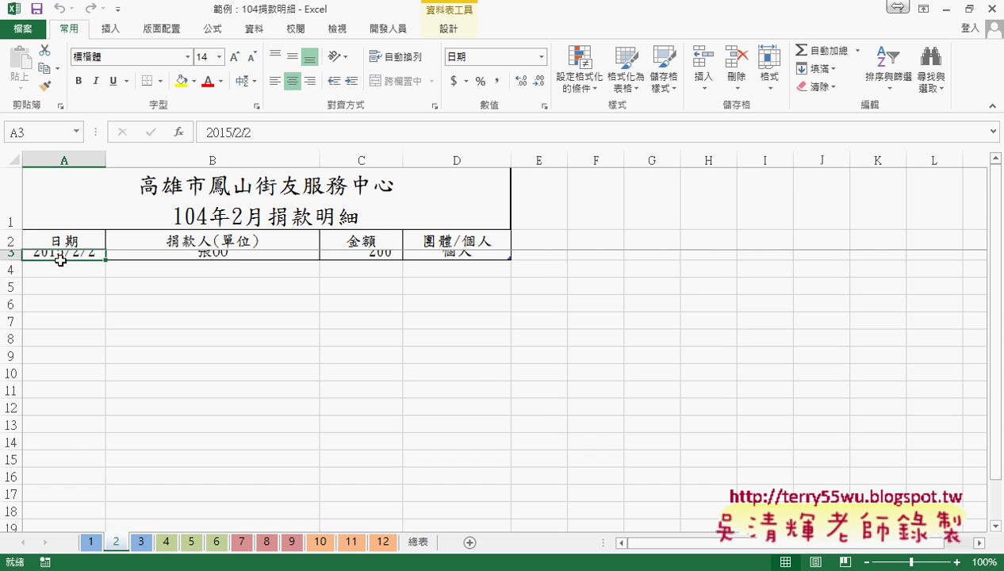
pyautogui.click(84, 241)
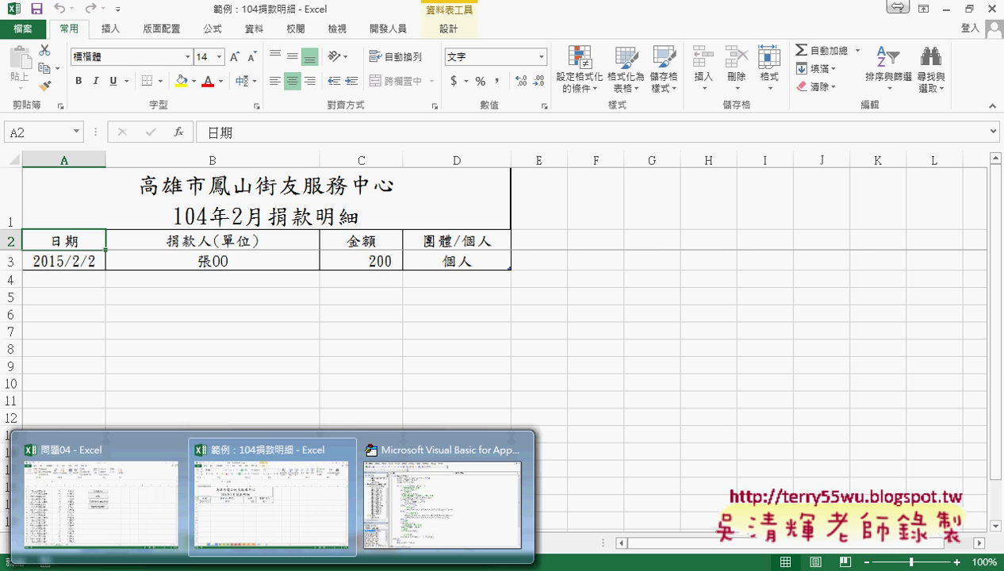
pyautogui.click(446, 518)
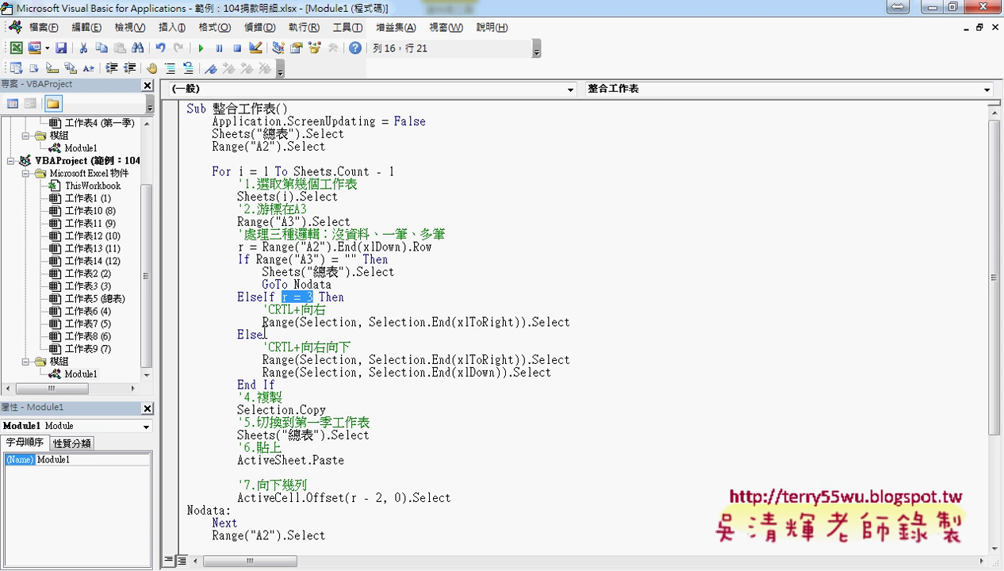
pyautogui.moveTo(262, 322); pyautogui.dragTo(570, 322)
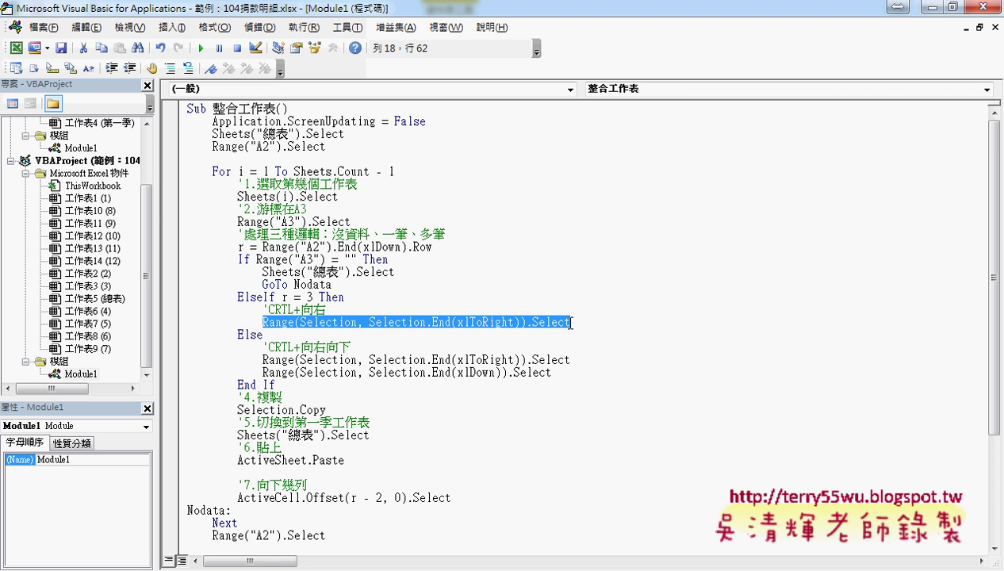
pyautogui.moveTo(263, 360)
pyautogui.mouseDown()
pyautogui.moveTo(582, 361)
pyautogui.moveTo(584, 370)
pyautogui.mouseUp()
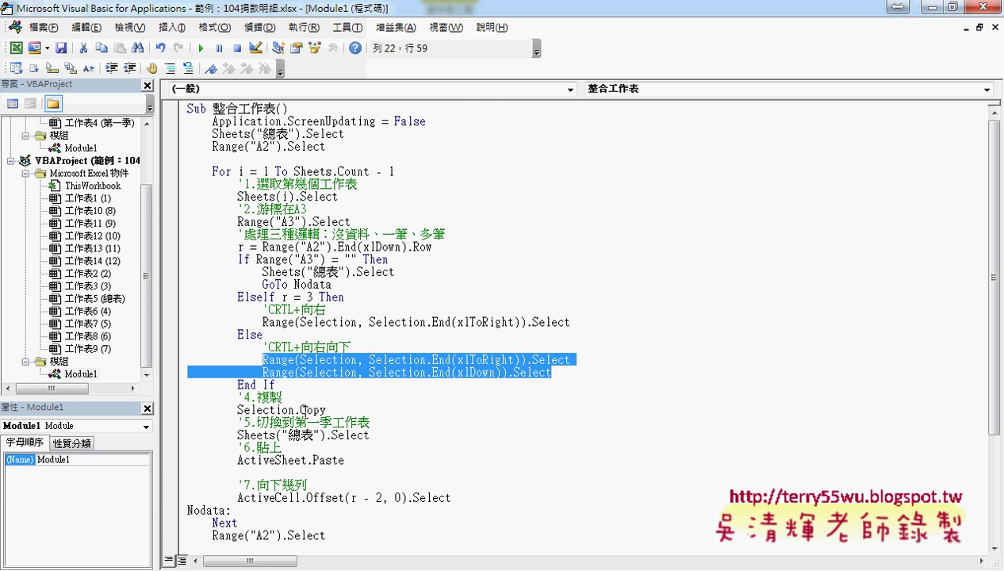
pyautogui.doubleClick(306, 409)
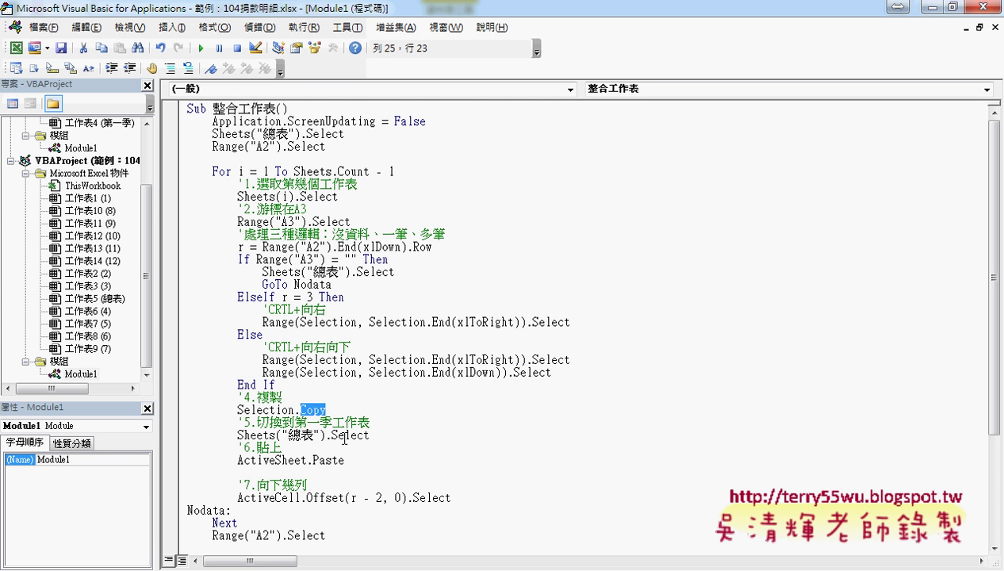
pyautogui.click(340, 434)
pyautogui.click(337, 459)
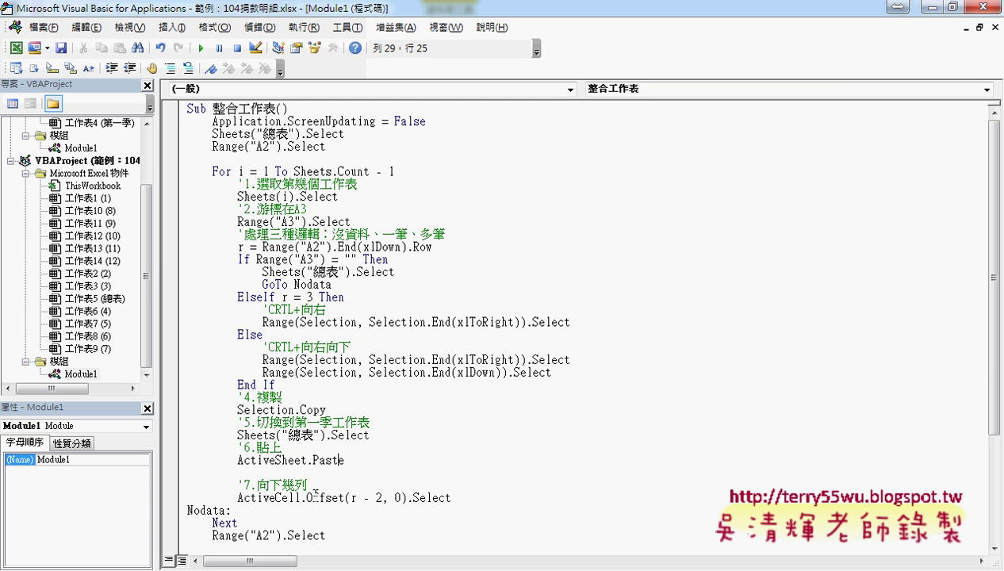
pyautogui.moveTo(305, 497); pyautogui.dragTo(384, 497)
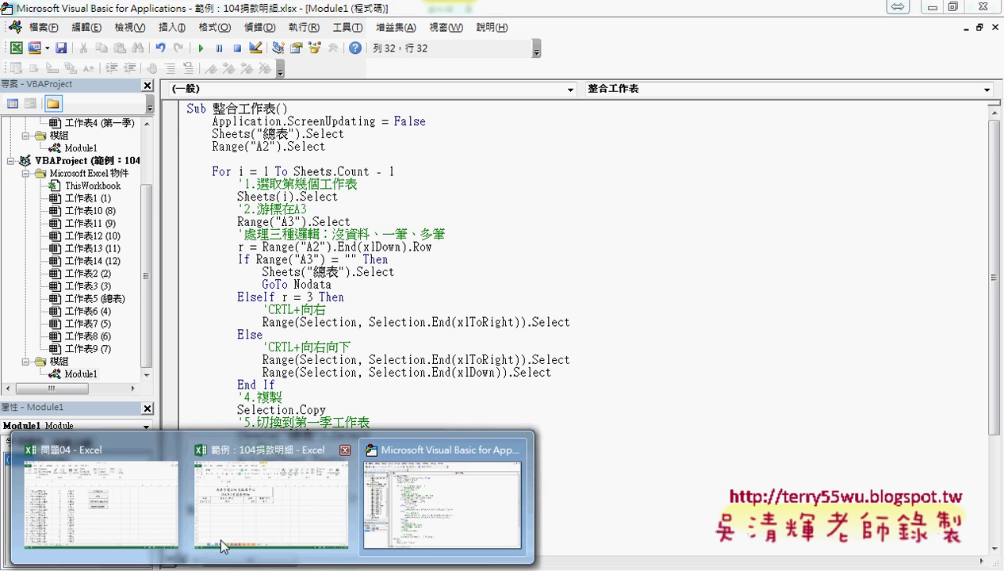
# - Check sheet 2's title and header rows 1–2 and donation row 3, then return to the VBA editor
pyautogui.click(238, 475)
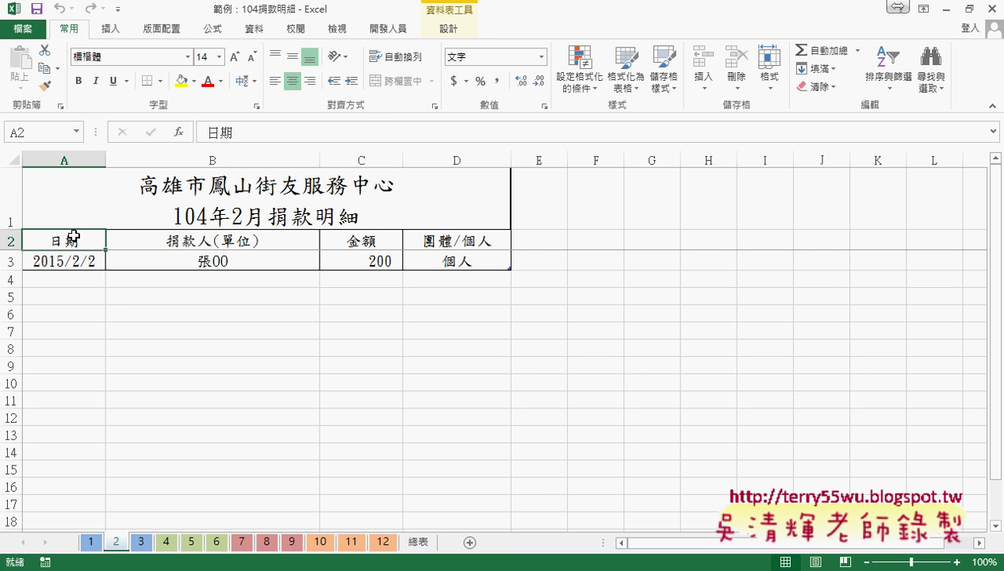
pyautogui.press('Down')
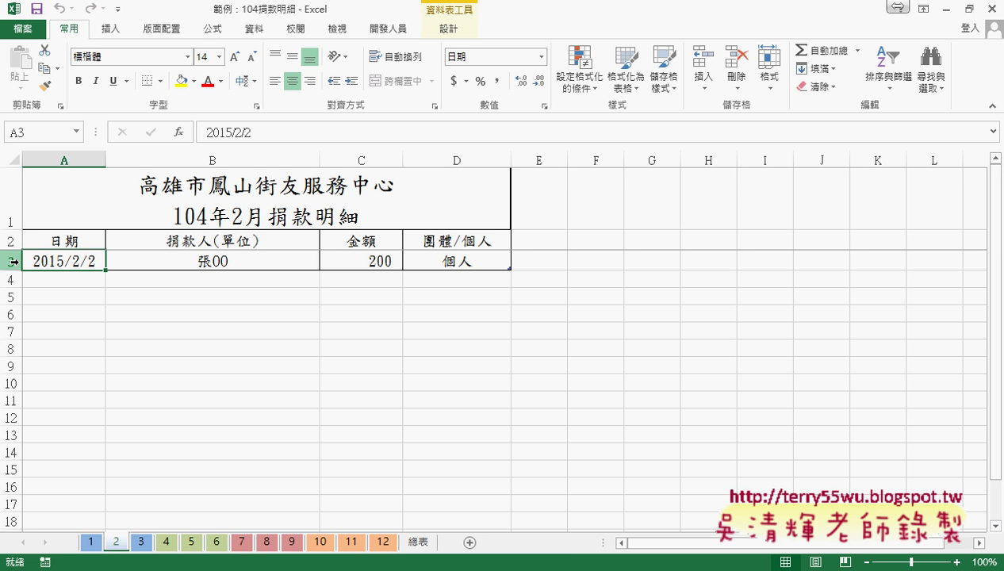
pyautogui.click(11, 207)
pyautogui.moveTo(11, 239); pyautogui.dragTo(14, 200)
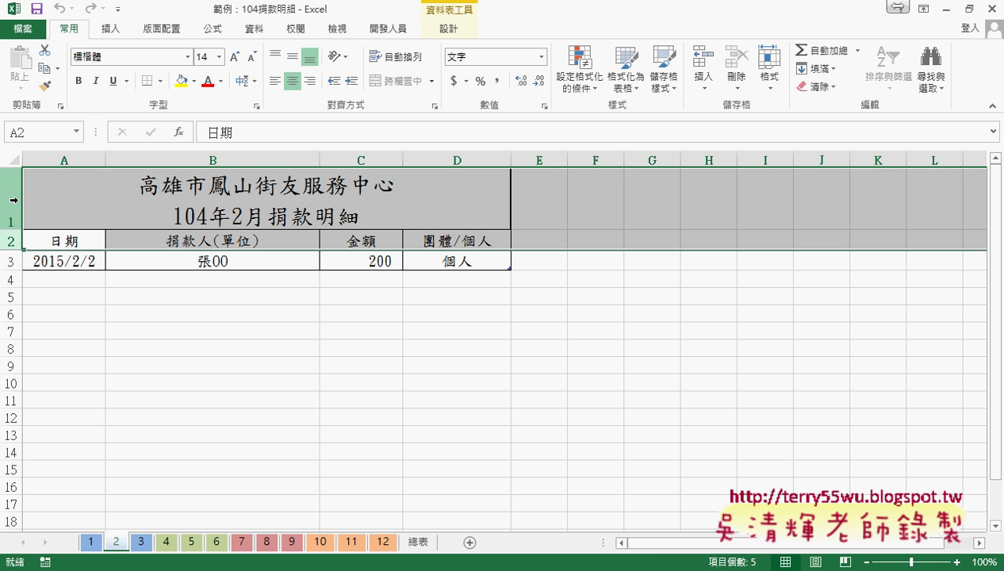
pyautogui.click(12, 261)
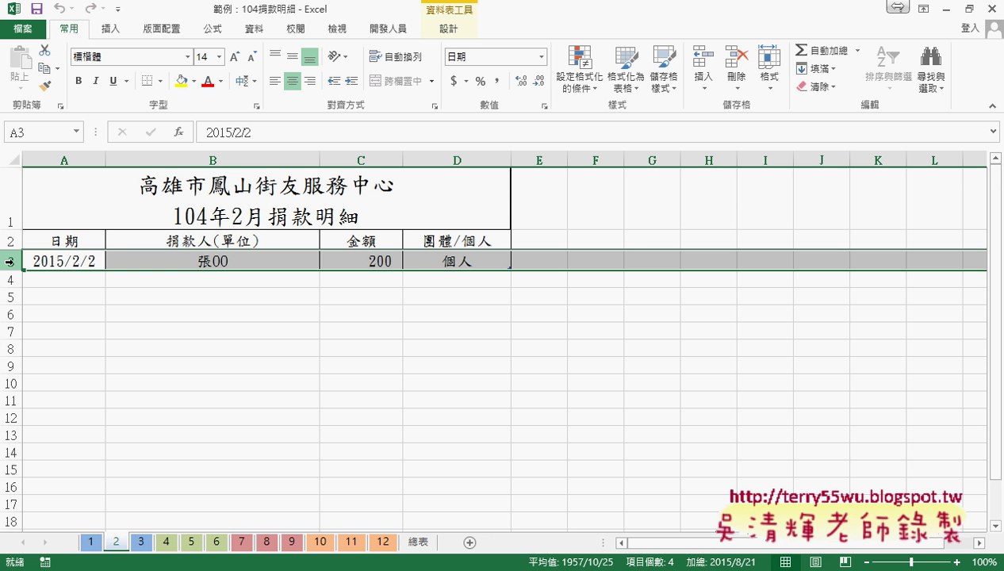
pyautogui.click(297, 569)
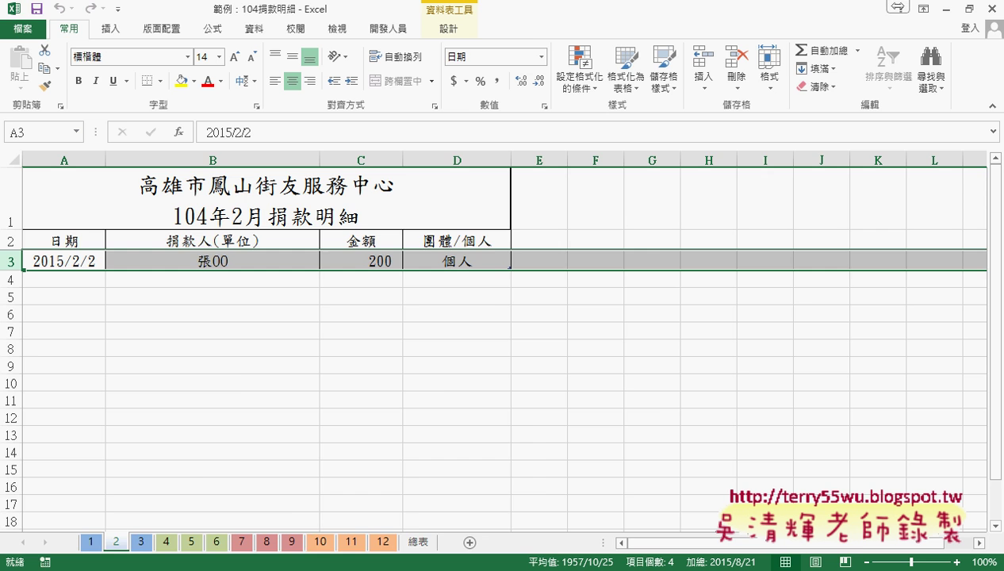
pyautogui.click(441, 499)
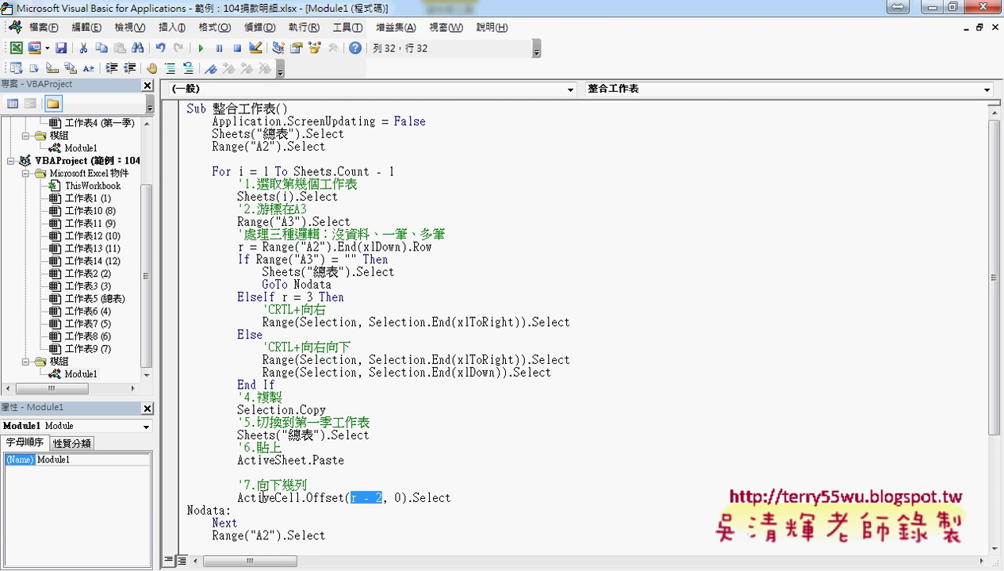
# - Breakpoint the ActiveCell.Offset line and run 整合工作表 from 總表 until it pauses
pyautogui.click(171, 497)
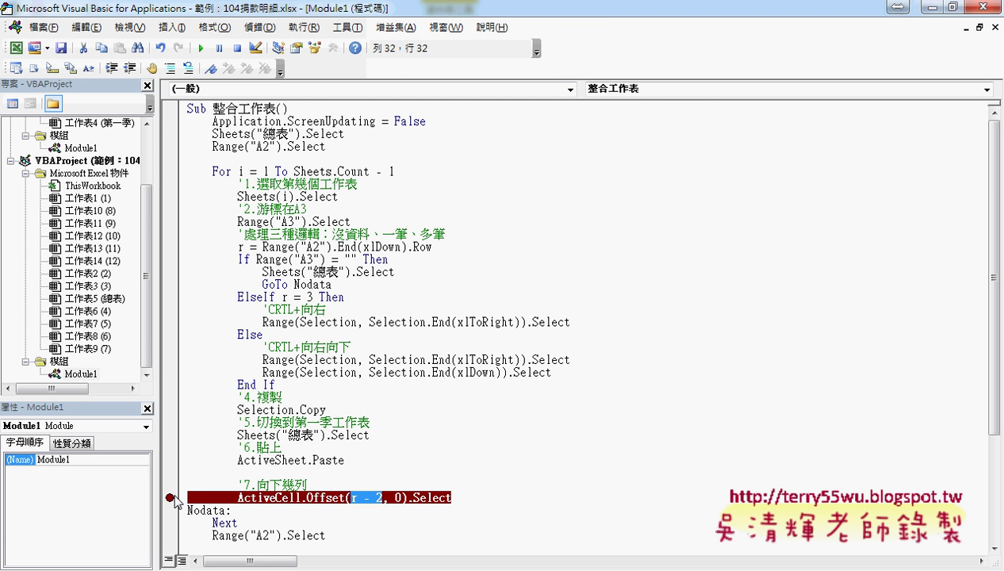
pyautogui.doubleClick(600, 7)
pyautogui.click(714, 14)
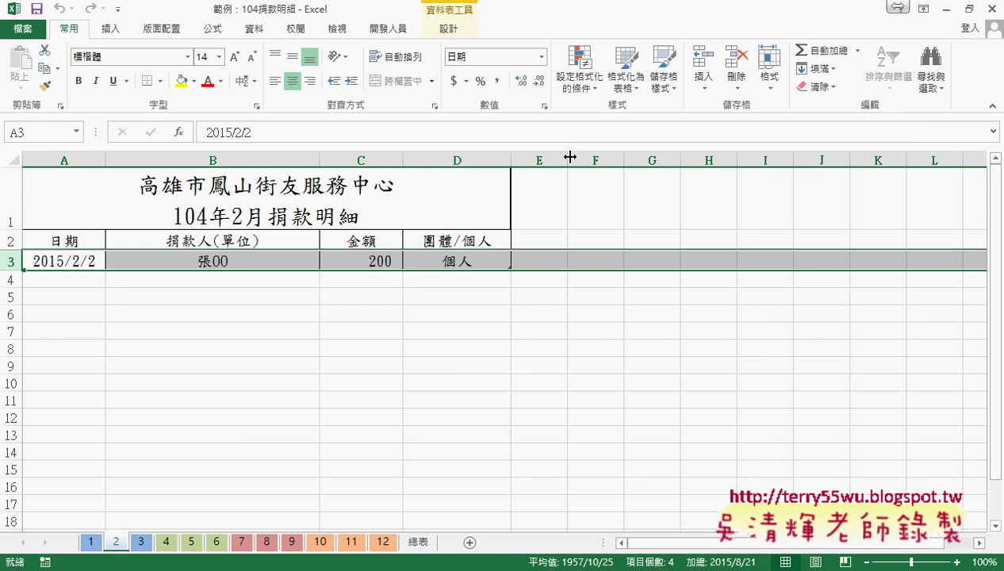
pyautogui.click(410, 542)
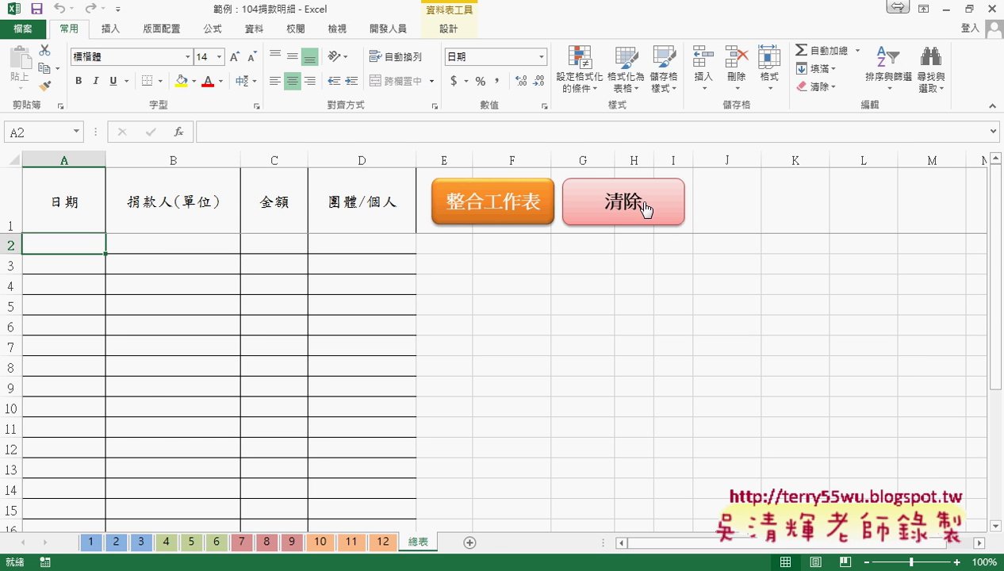
pyautogui.click(509, 210)
pyautogui.moveTo(519, 38); pyautogui.dragTo(714, 40)
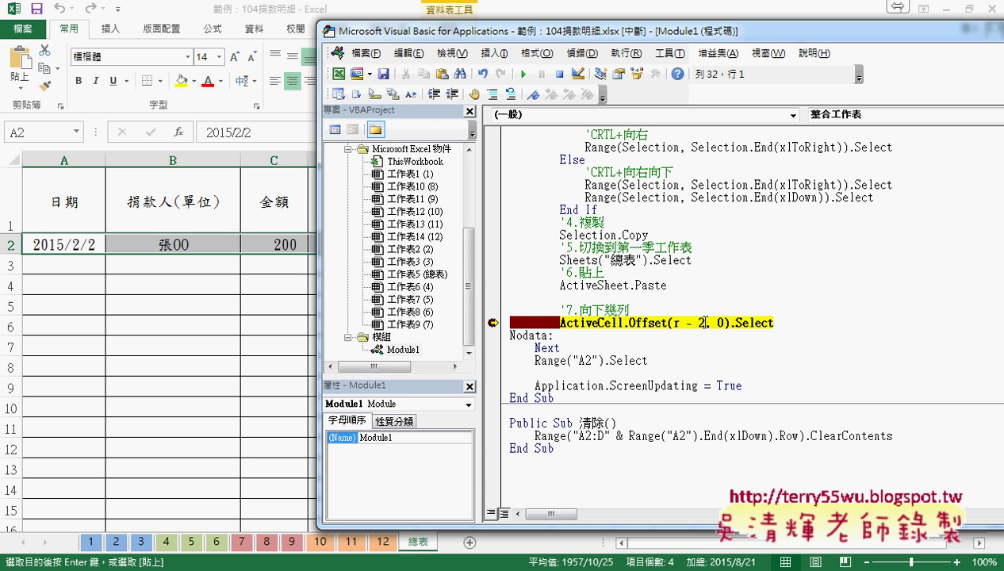
# - Alternate F8 steps and Continue to paste March and April donations into 總表 rows 3–6
pyautogui.press('F8')
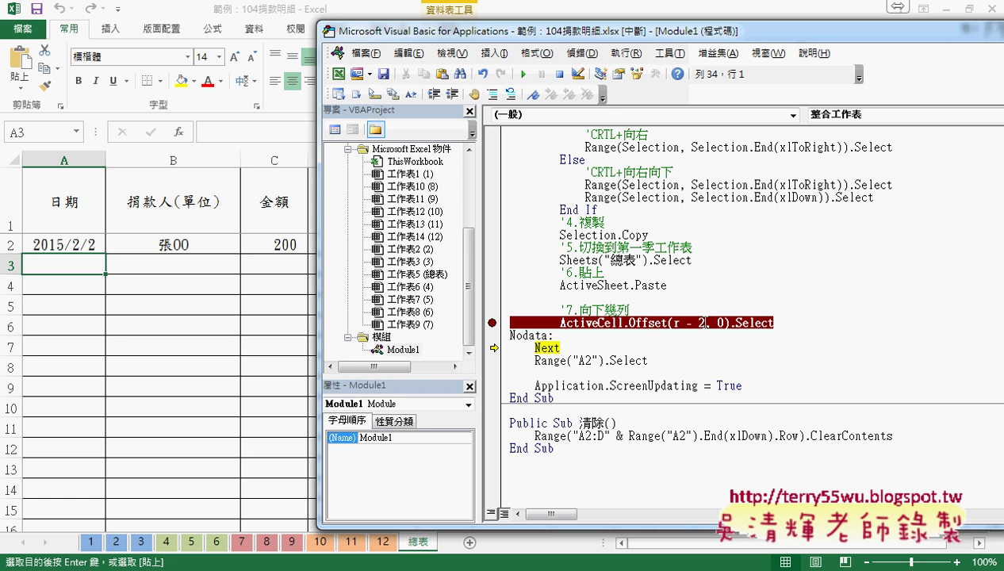
pyautogui.click(524, 74)
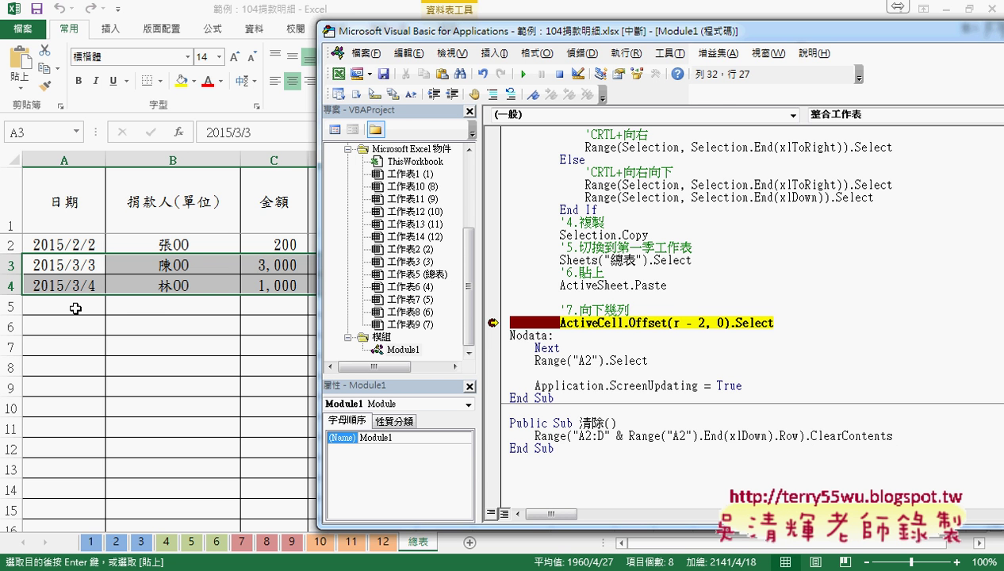
pyautogui.press('F8')
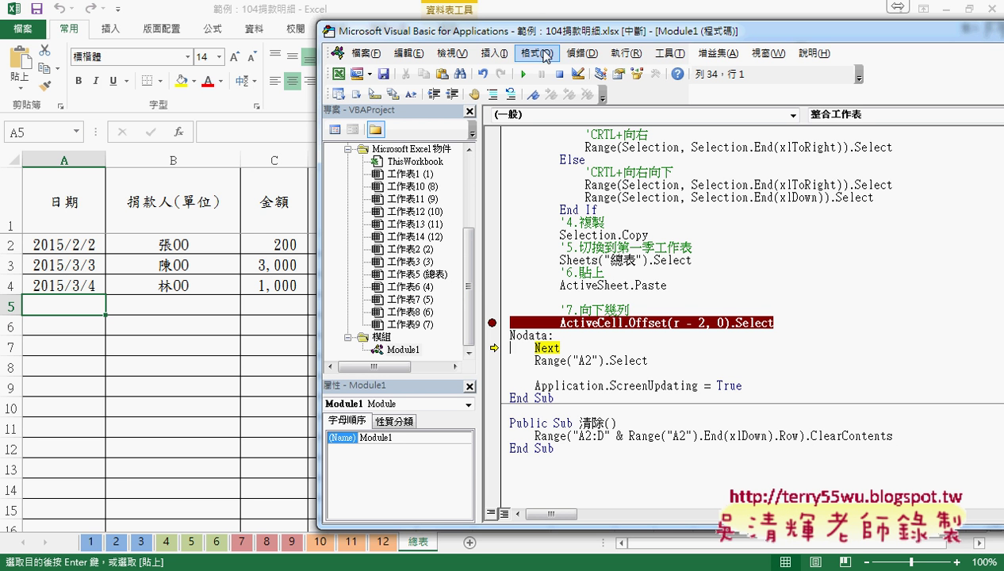
pyautogui.click(523, 73)
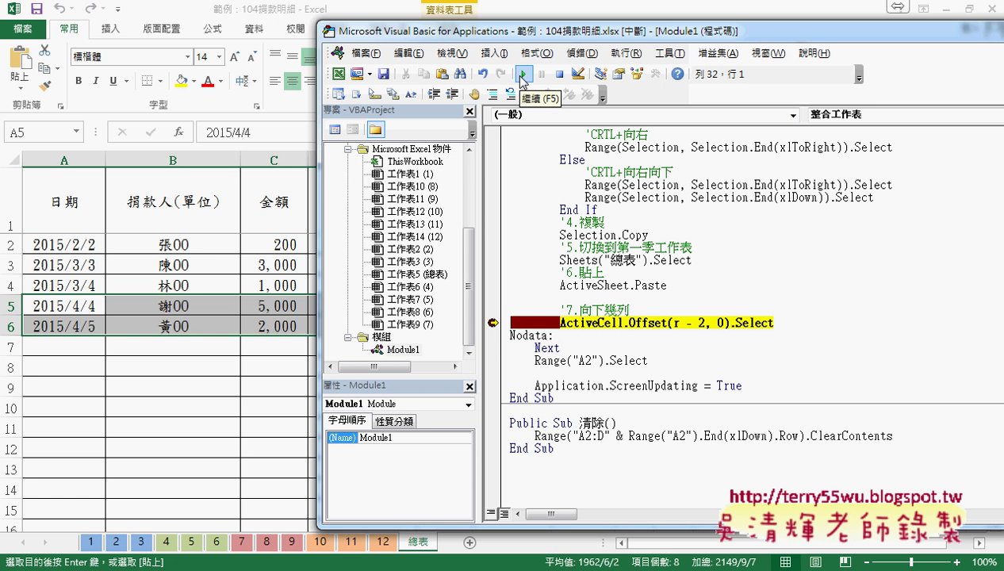
pyautogui.press('F8')
# - Continue through June, remove the Offset-line breakpoint, and let 整合工作表 run to completion
pyautogui.press('F8')
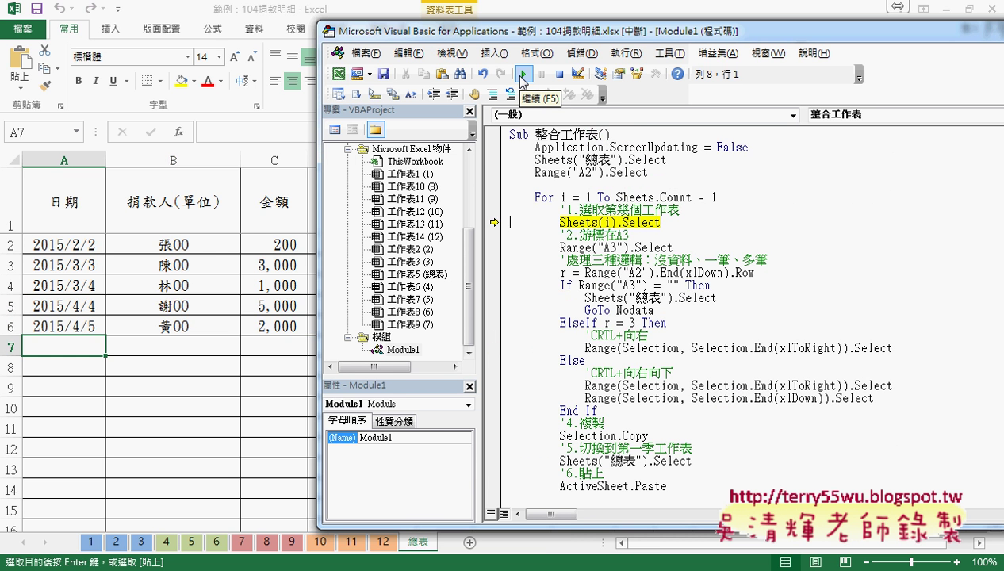
pyautogui.press('F8')
pyautogui.press('F8')
pyautogui.press('F8')
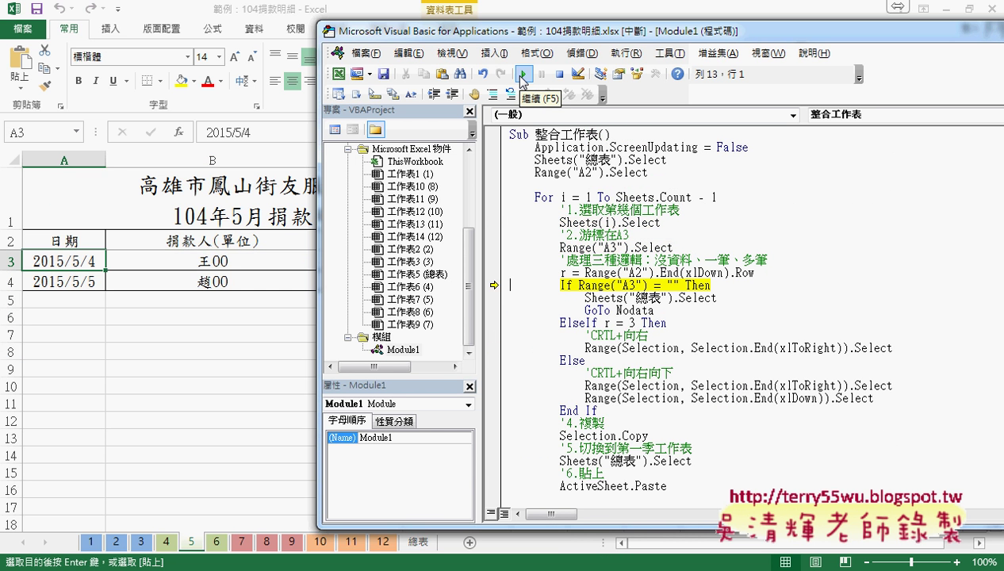
pyautogui.press('F8')
pyautogui.press('F8')
pyautogui.press('F8')
pyautogui.press('F8')
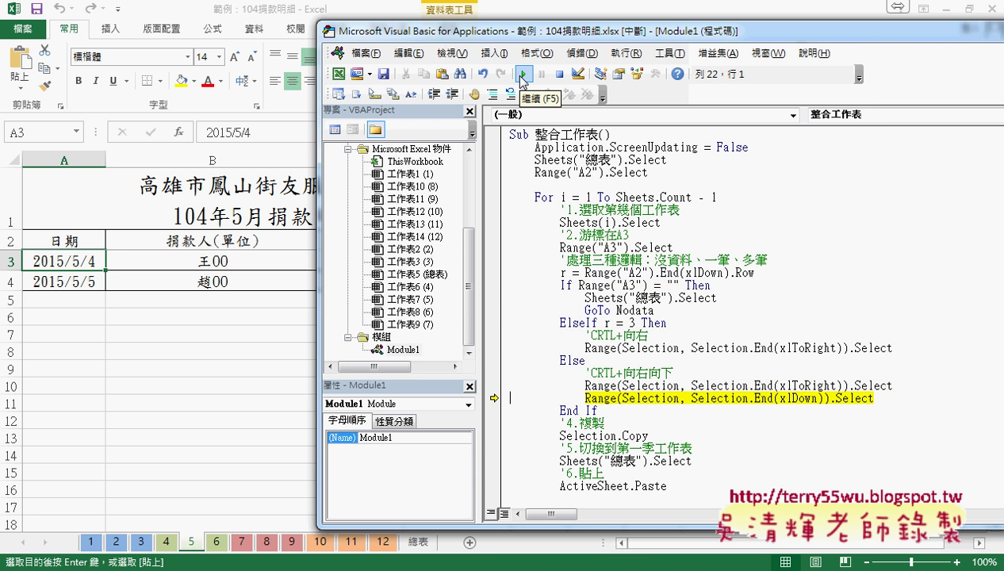
pyautogui.click(525, 76)
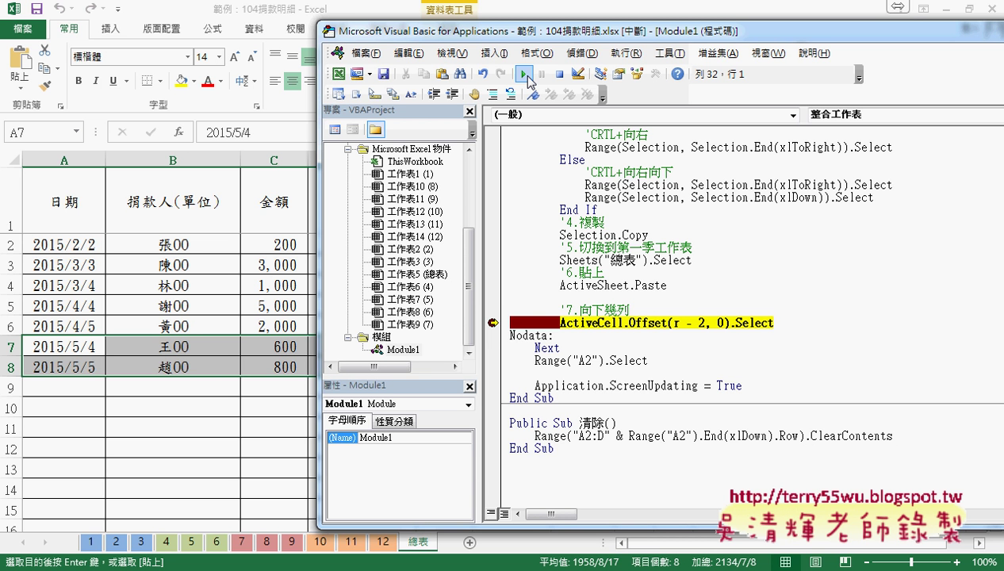
pyautogui.click(525, 76)
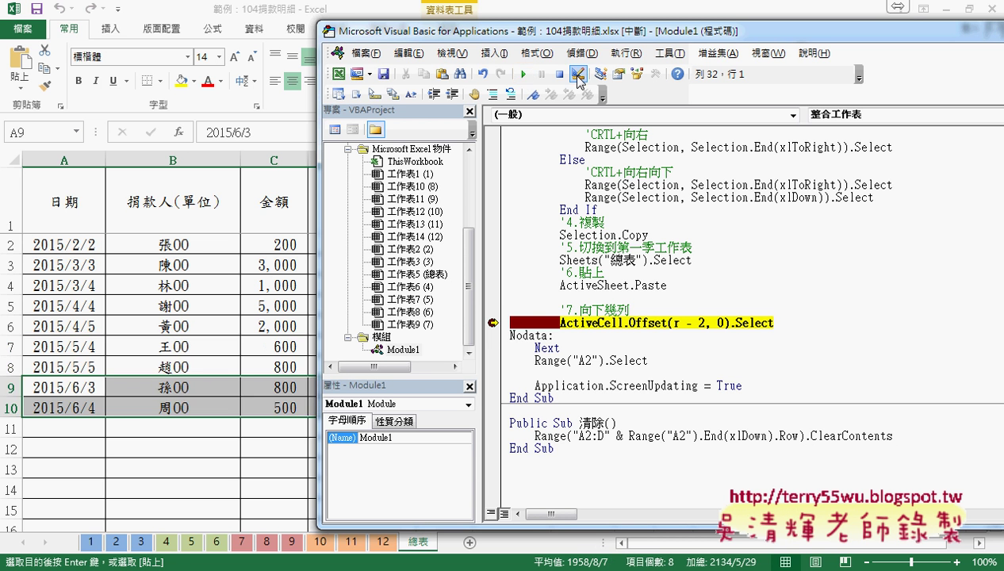
pyautogui.click(492, 323)
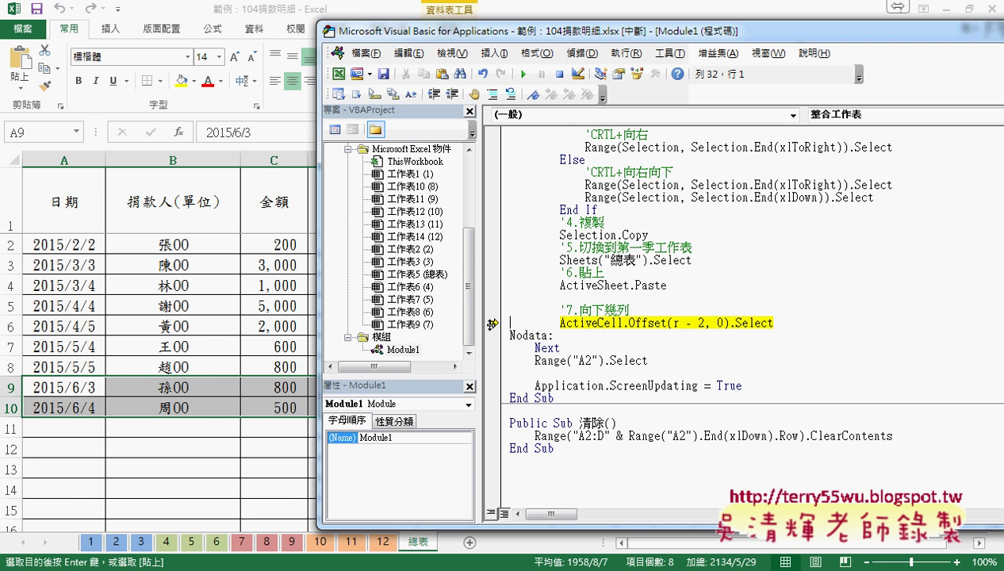
pyautogui.click(525, 76)
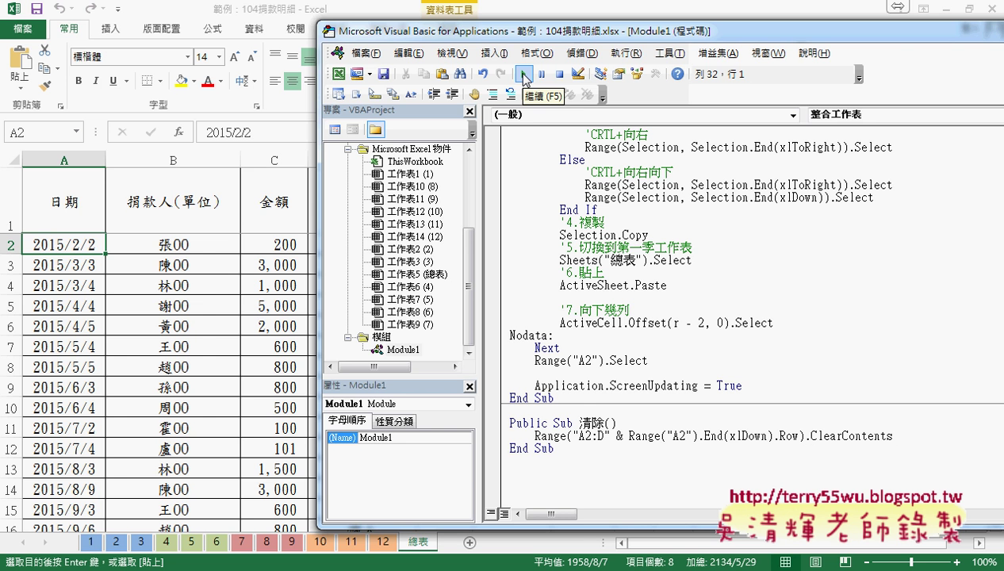
# - Run Public Sub 清除 from the code window to empty 總表's donation rows
pyautogui.click(587, 424)
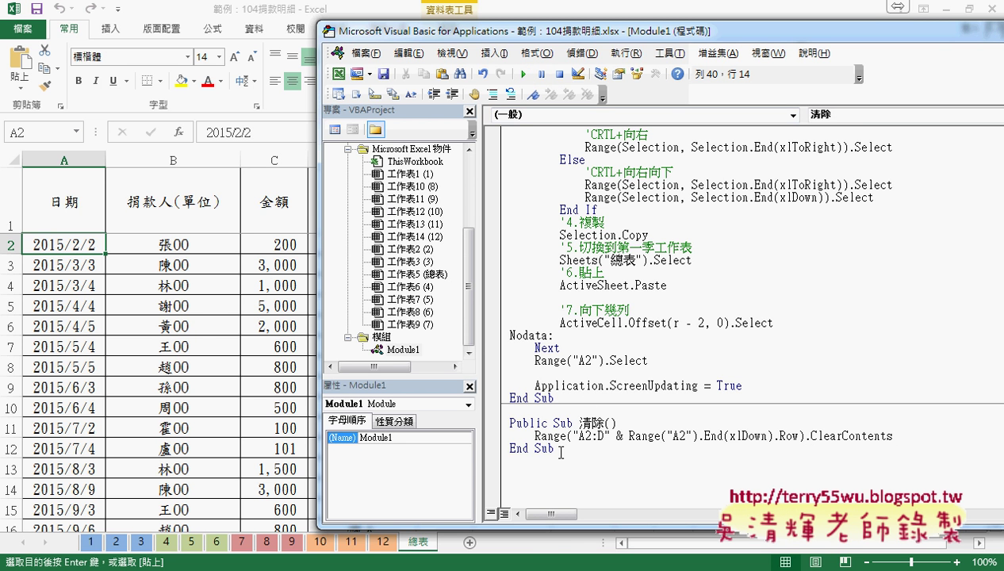
pyautogui.click(523, 74)
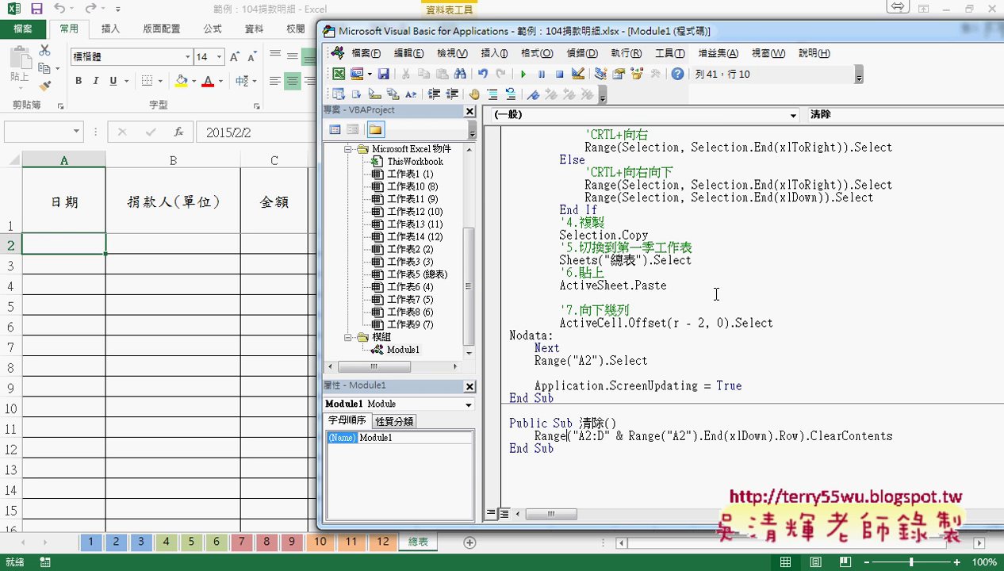
pyautogui.scroll(3, 540, 349)
pyautogui.scroll(-2, 540, 349)
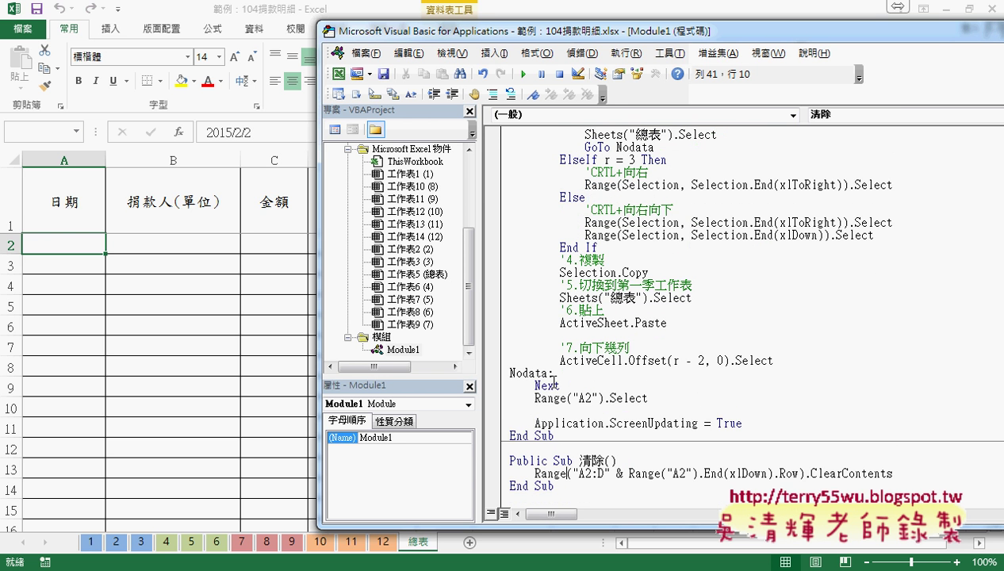
pyautogui.scroll(2, 540, 372)
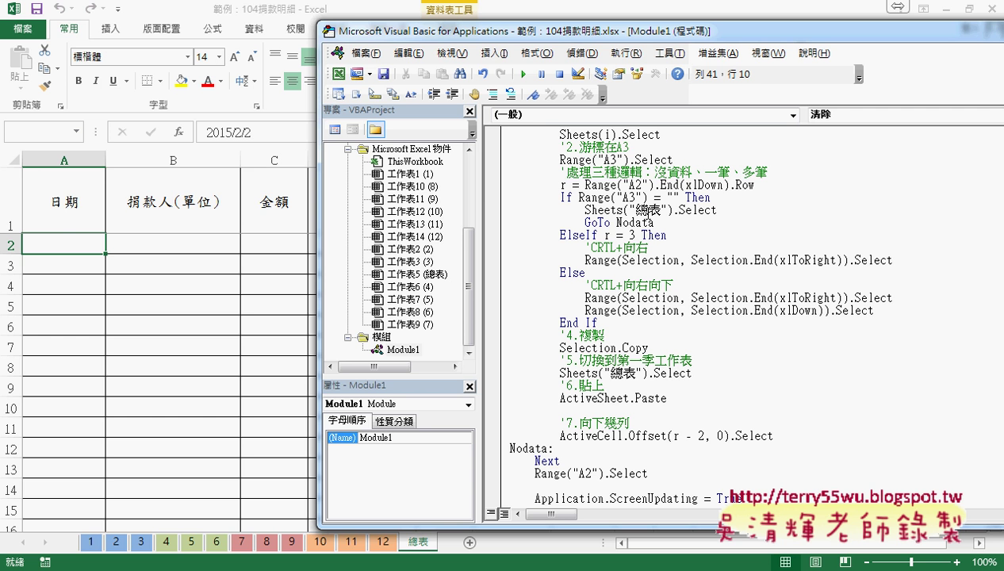
# - Breakpoint the r = Range("A2").End(xlDown).Row line, run, and step empty sheet 1 through GoTo Nodata to Next
pyautogui.click(492, 185)
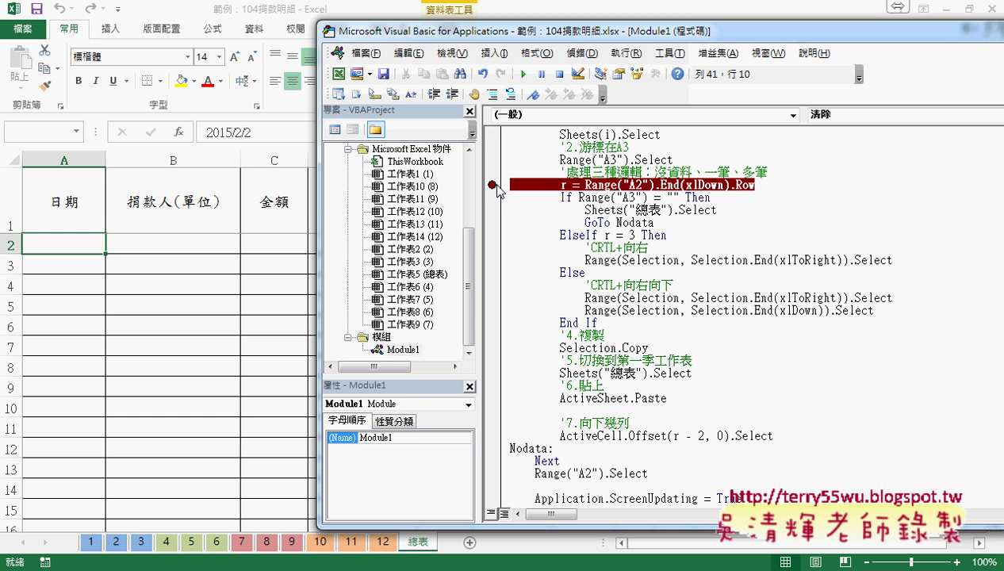
pyautogui.click(523, 74)
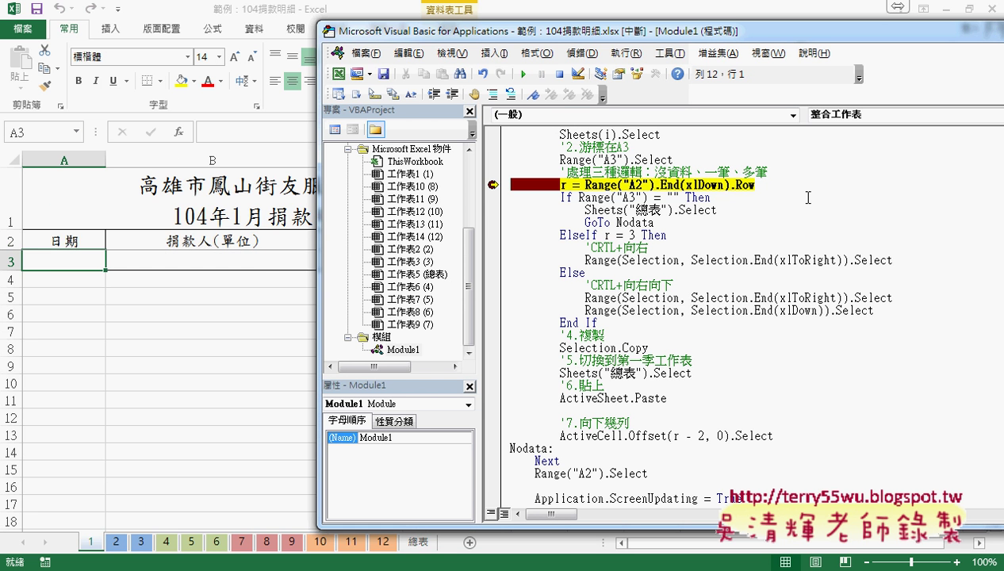
pyautogui.press('F8')
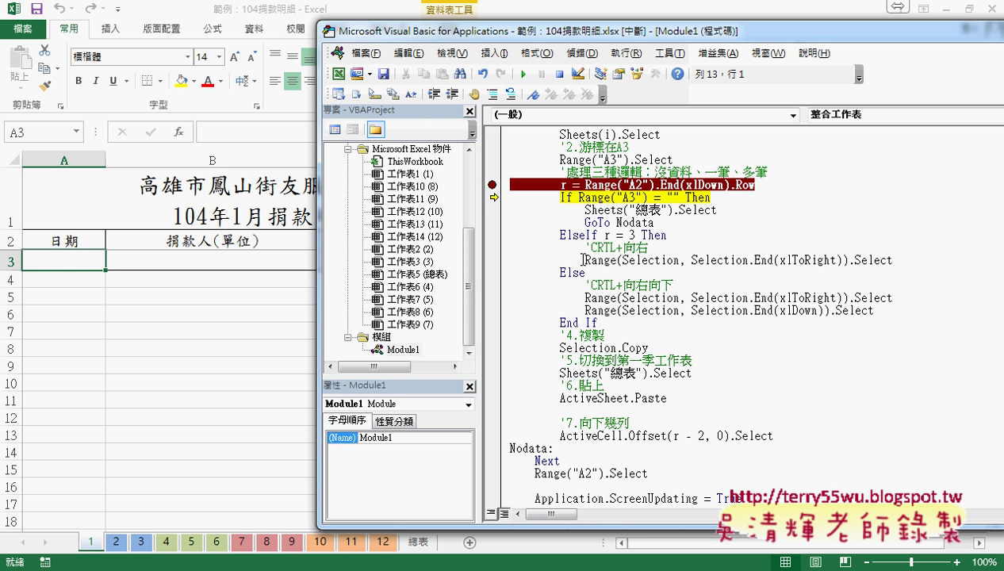
pyautogui.press('F8')
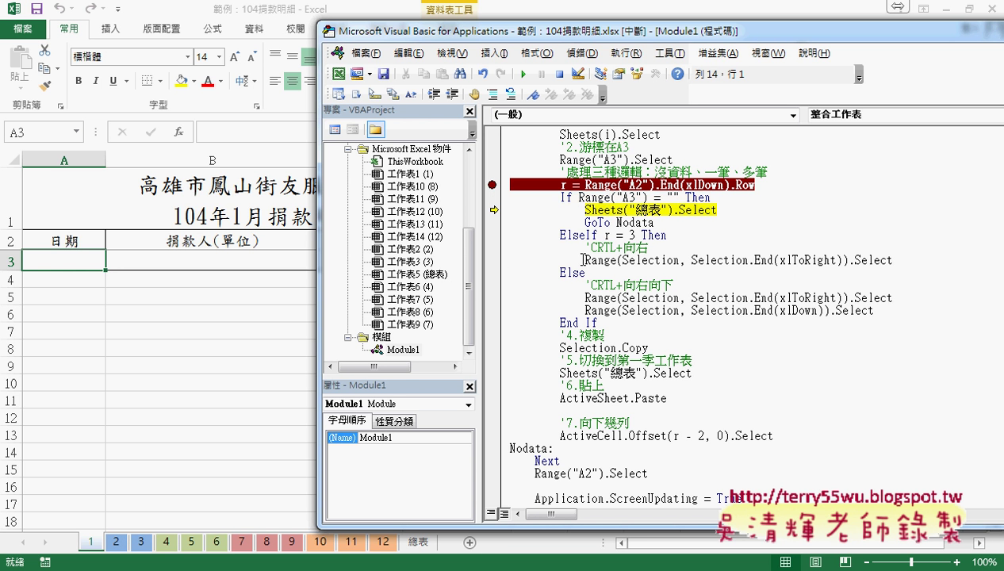
pyautogui.press('F8')
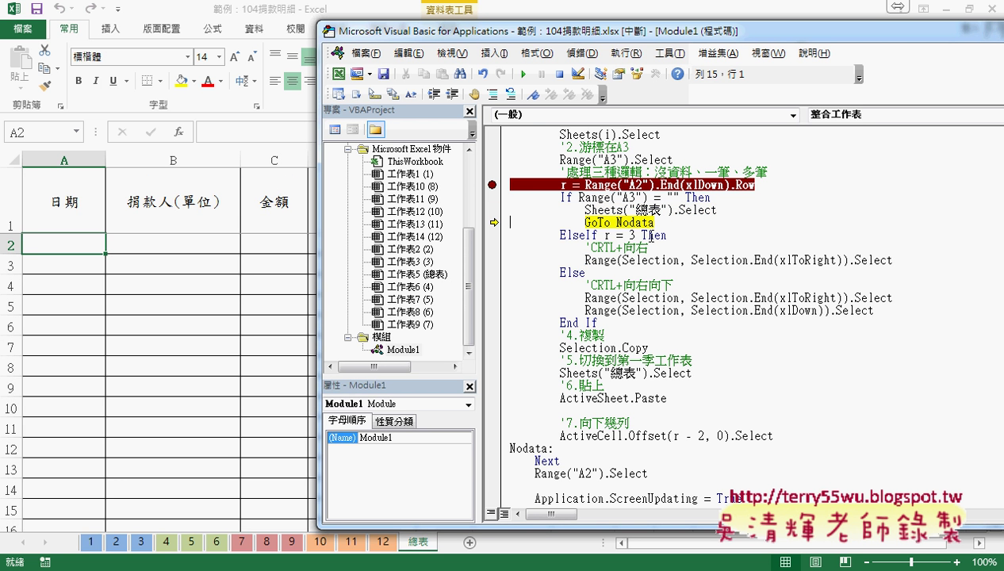
pyautogui.press('F8')
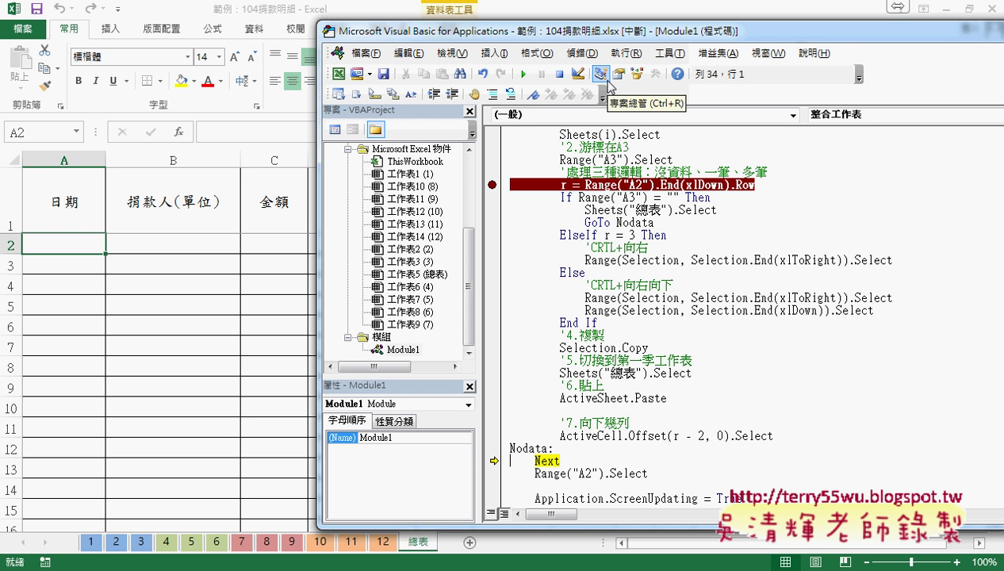
# - Step to Sheets(i).Select and continue to the row-count breakpoint on sheet 2 (February)
pyautogui.press('F8')
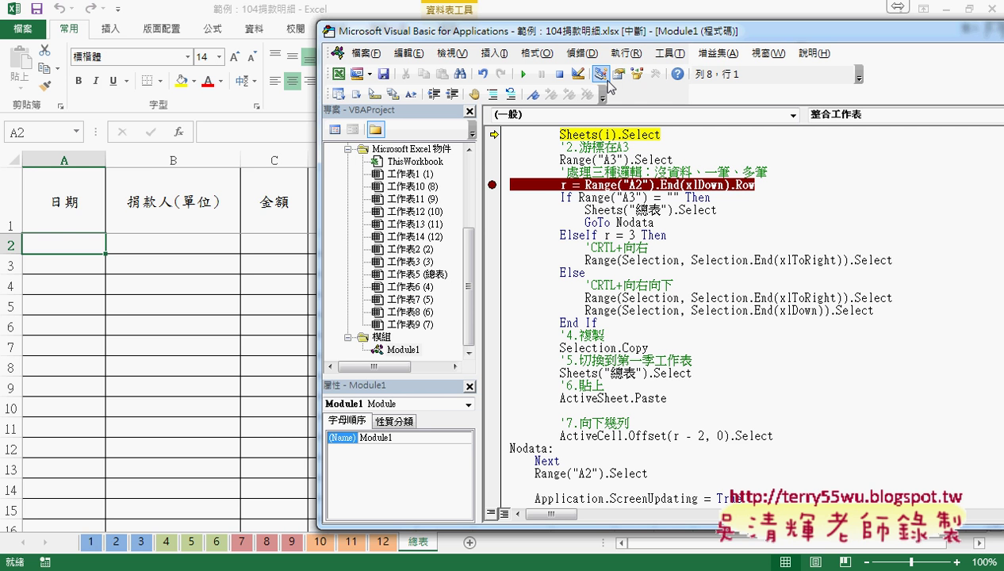
pyautogui.press('F5')
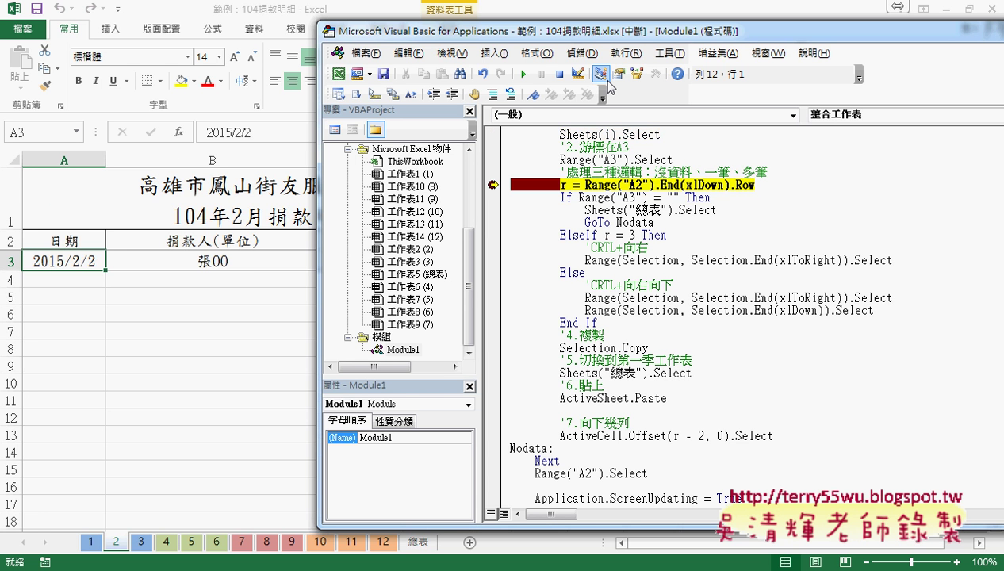